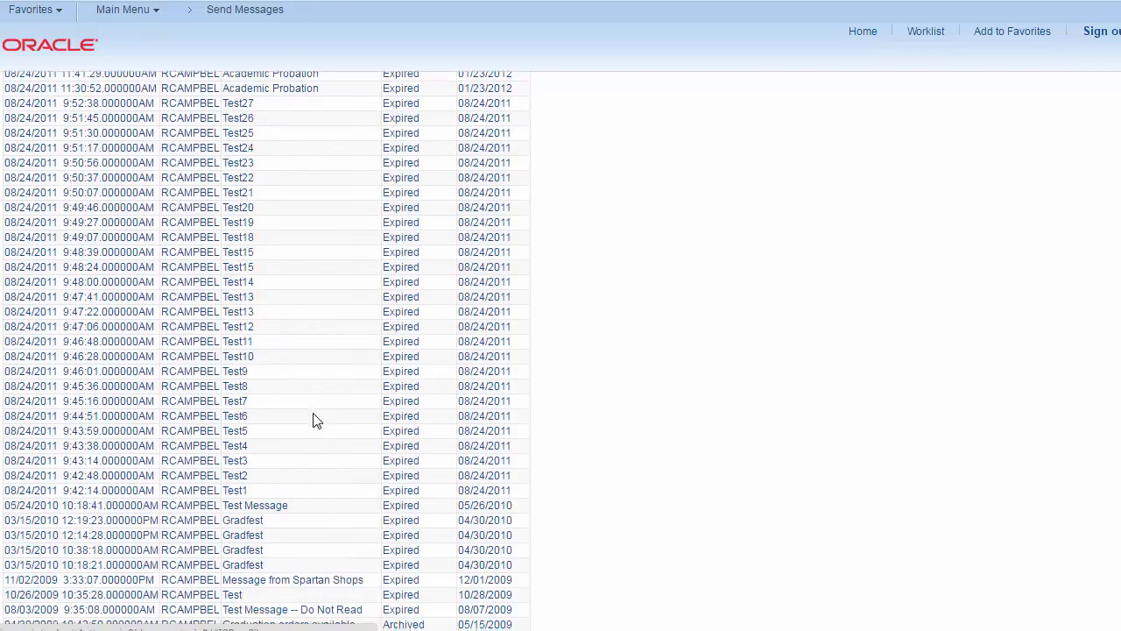
# Start a new message and replace the sender with IT Help Desk and its contact e-mail
pyautogui.scroll(10, 316, 422)
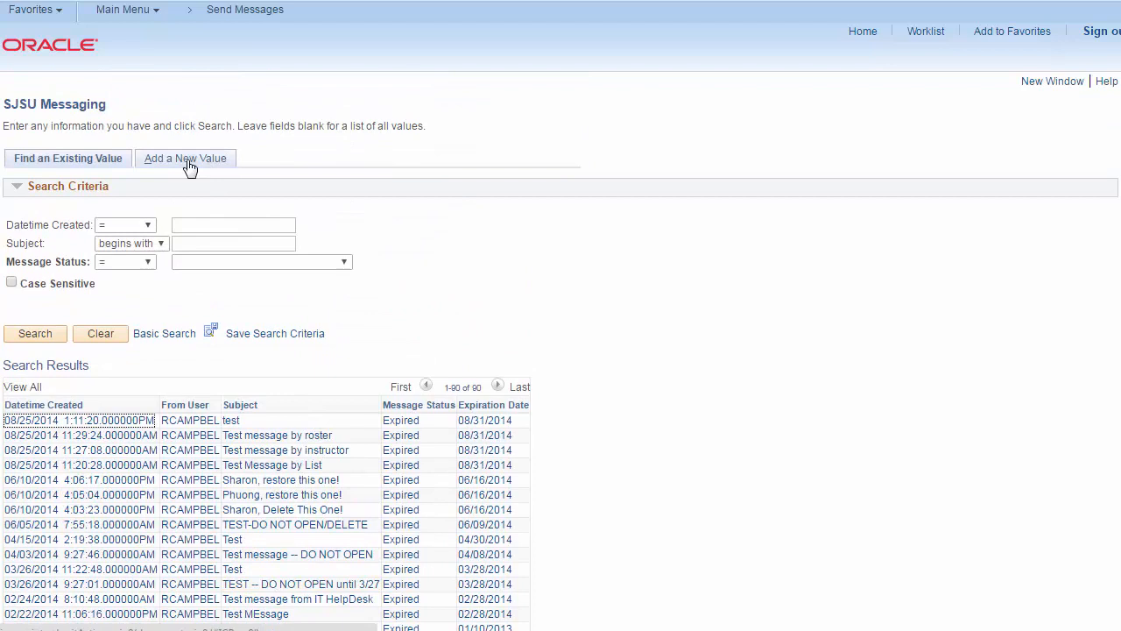
pyautogui.click(185, 160)
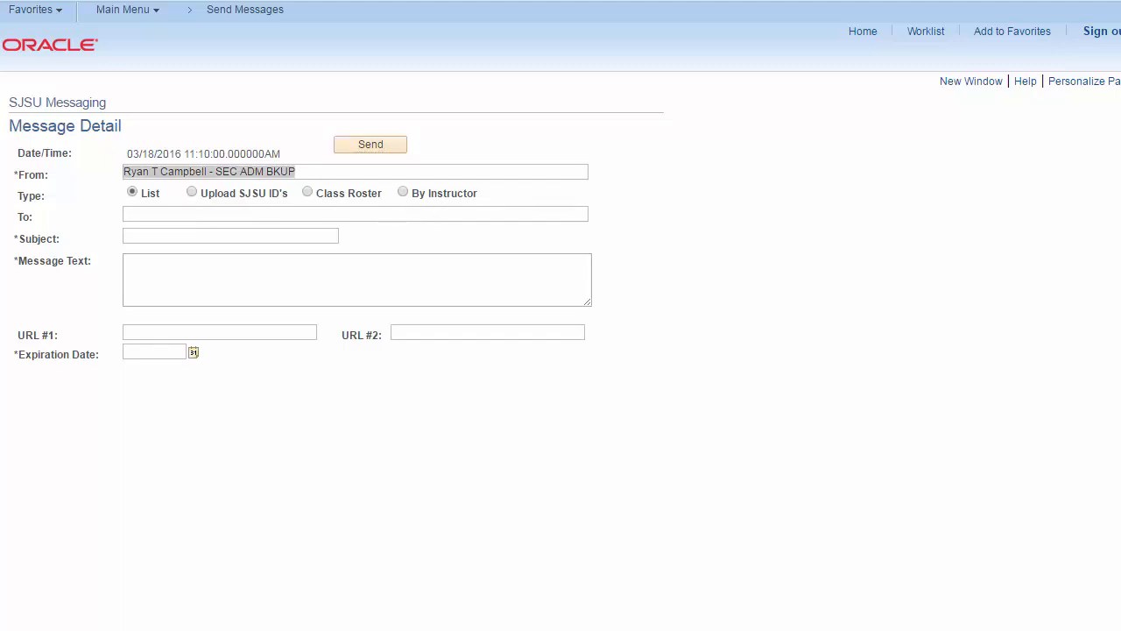
pyautogui.click(341, 172)
pyautogui.hotkey('ctrl', 'a')
pyautogui.press('BackSpace')
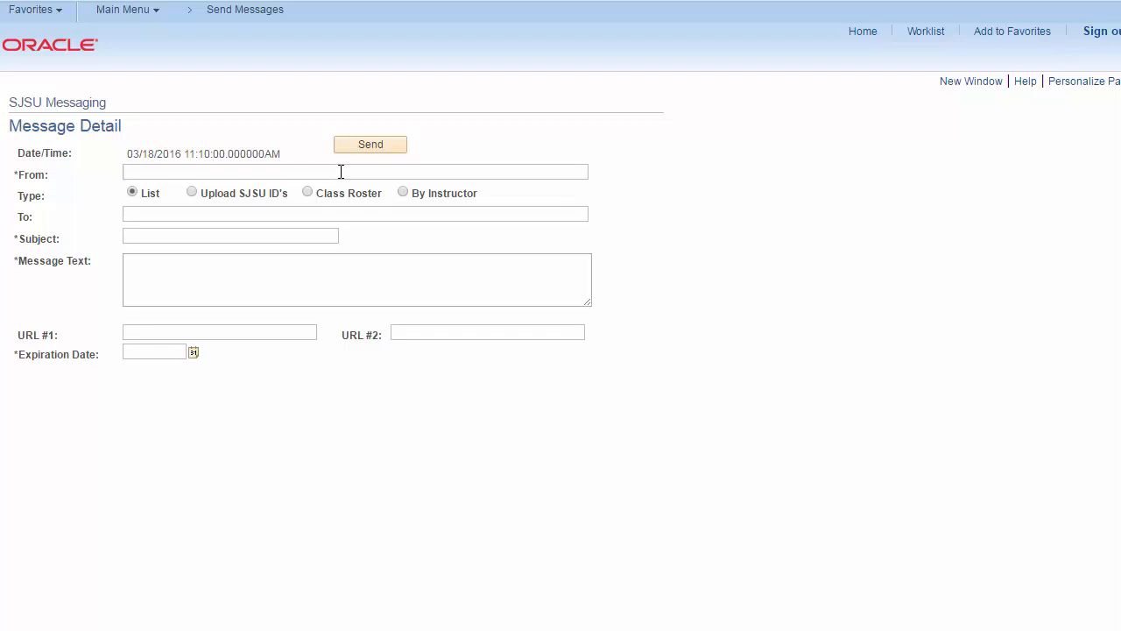
pyautogui.hotkey('ctrl', 'v')
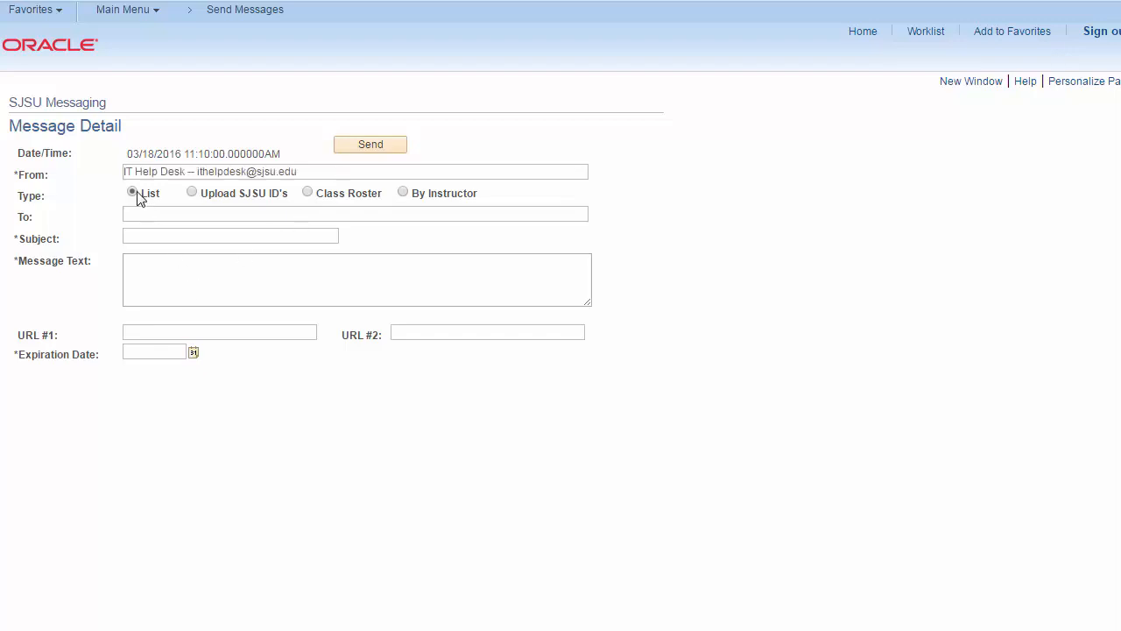
# Set the message subject to "Important Info about Training"
pyautogui.click(155, 214)
pyautogui.write('Important Info about Training')
pyautogui.click(418, 281)
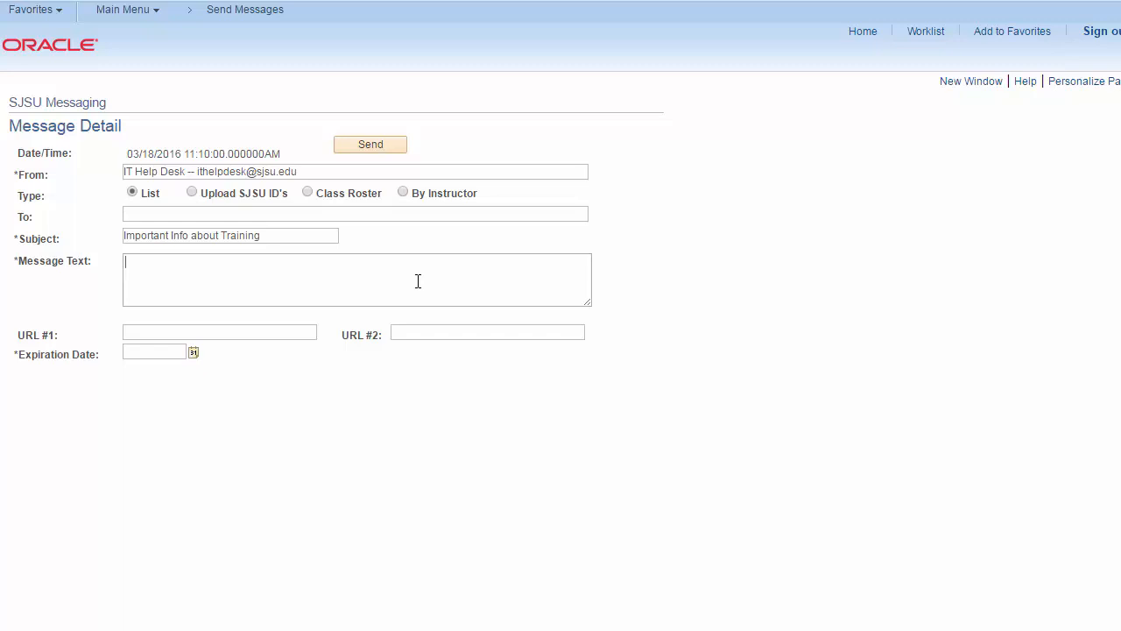
pyautogui.rightClick(183, 267)
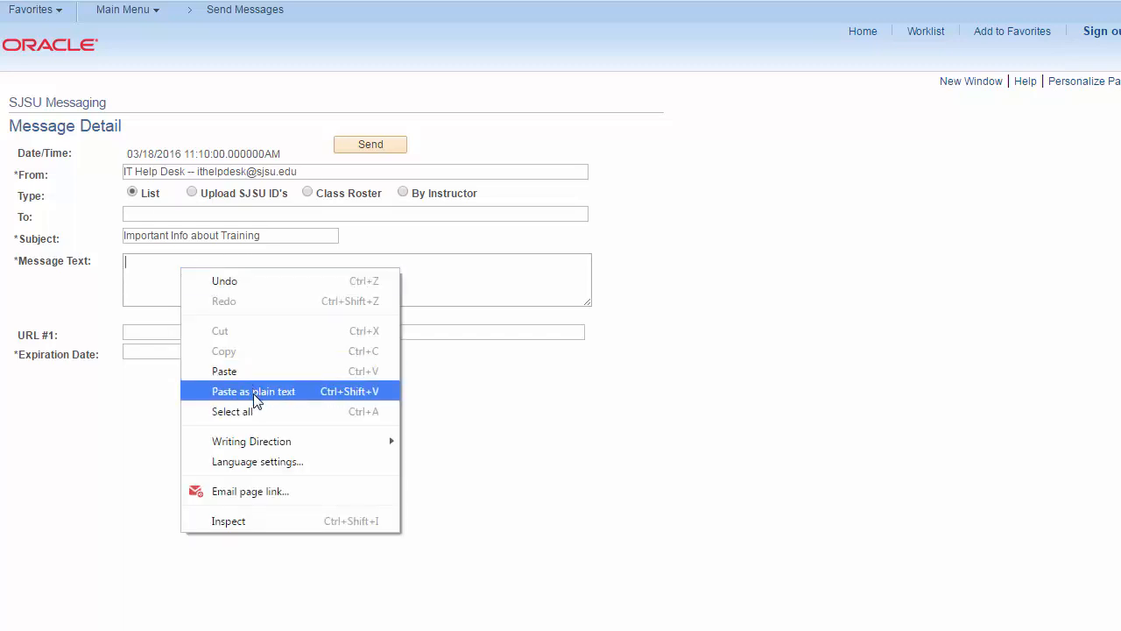
pyautogui.click(93, 432)
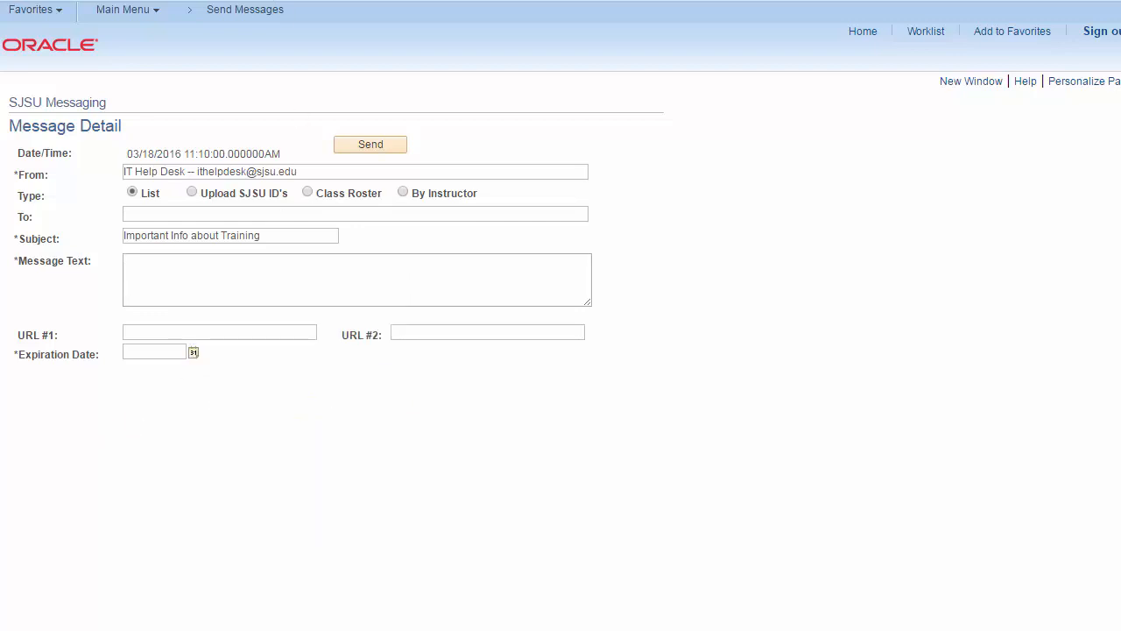
# Search the web for "text cleaner" in a new browser tab
pyautogui.hotkey('ctrl', 't')
pyautogui.click(379, 247)
pyautogui.write('text')
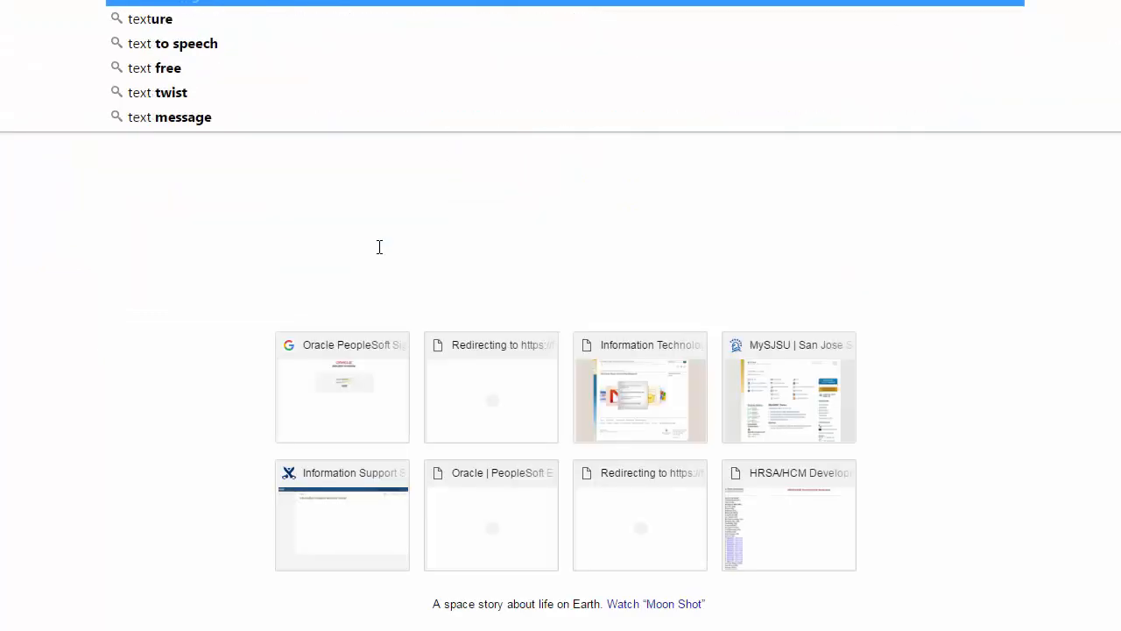
pyautogui.write(' cleaner')
pyautogui.press('Return')
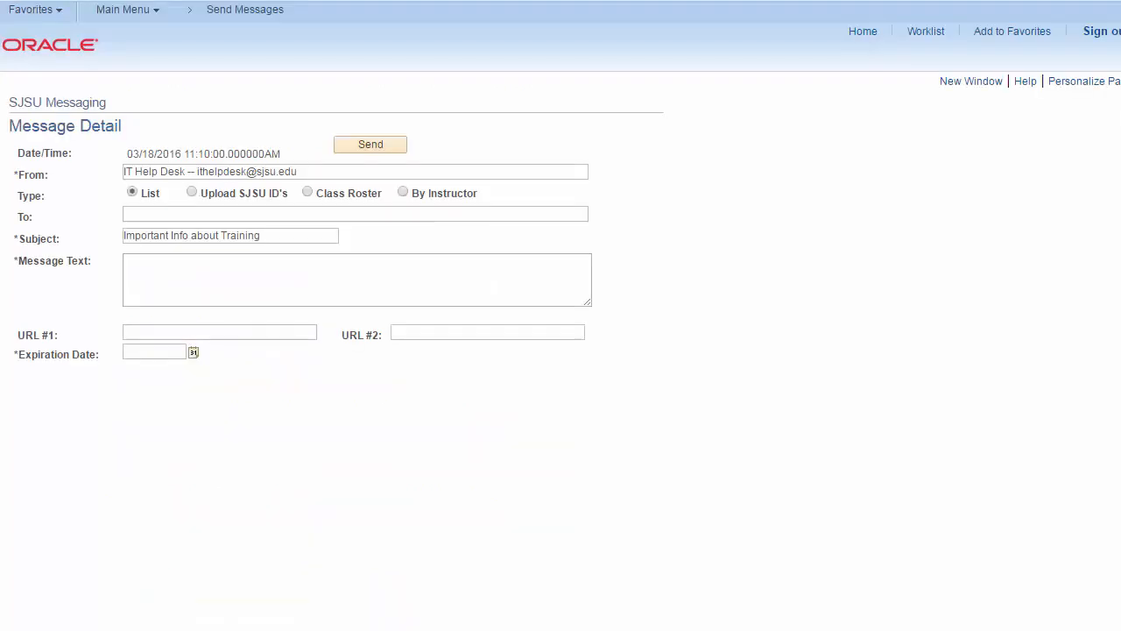
pyautogui.write('This is an important message from the IT Help Desk -- MySJSU messaging can be very effective if used properly!  Please be sure to fill out the Messaging Usage Guidelines form when requesting access!')
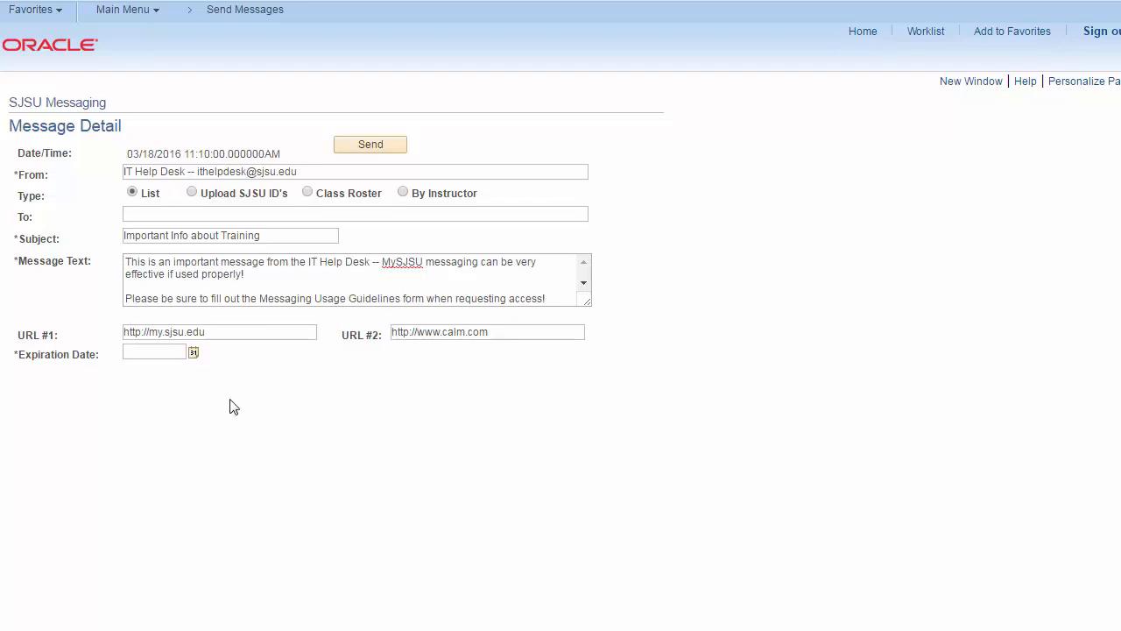
pyautogui.click(194, 353)
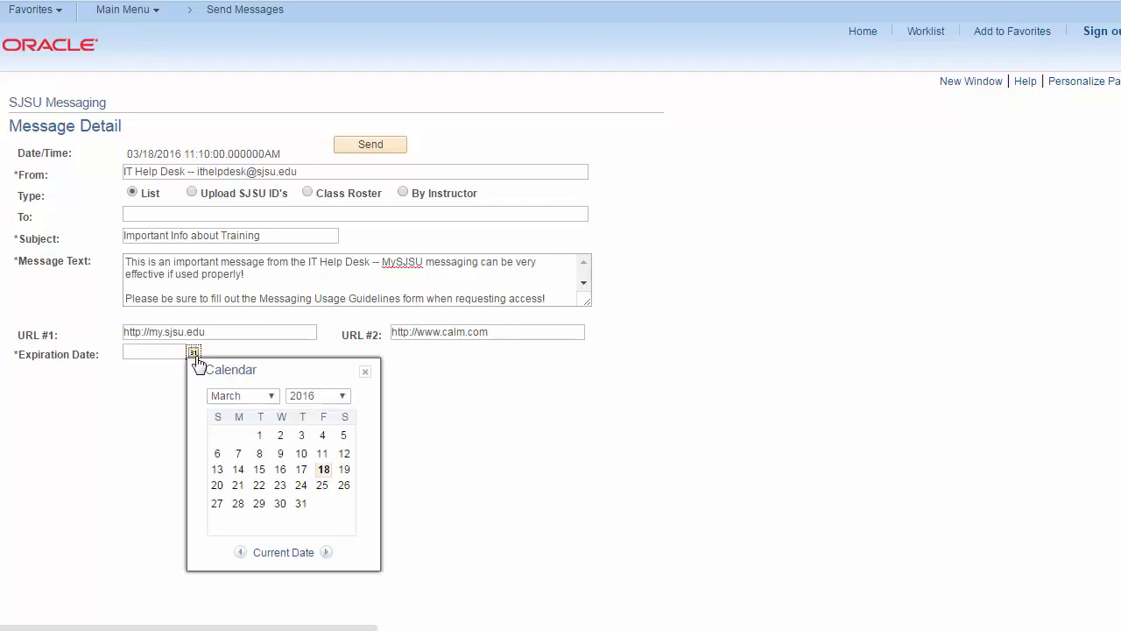
pyautogui.click(301, 506)
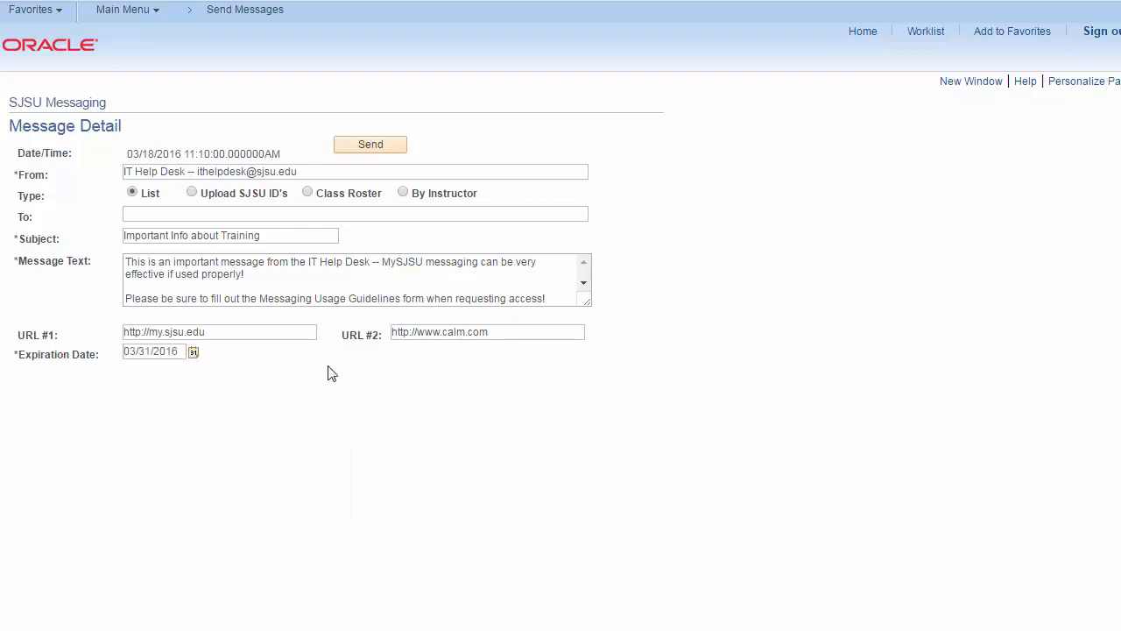
# Enter the recipients' user IDs separated by commas, send the message, and return to SJ Messaging
pyautogui.click(263, 212)
pyautogui.click(263, 212)
pyautogui.write('W00000014,')
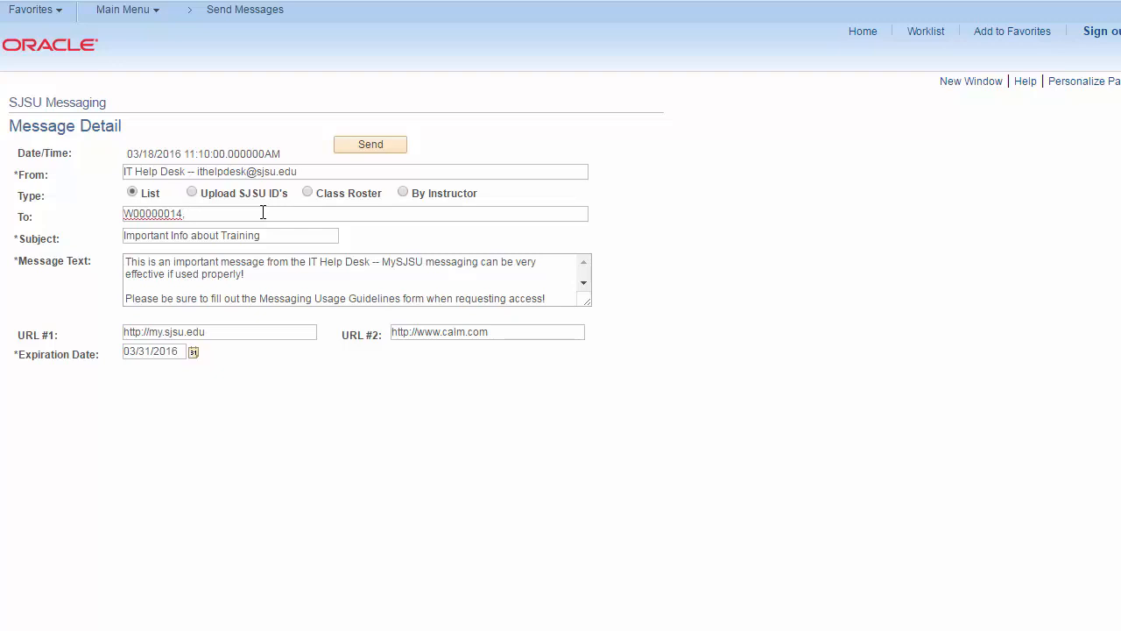
pyautogui.write('005230001')
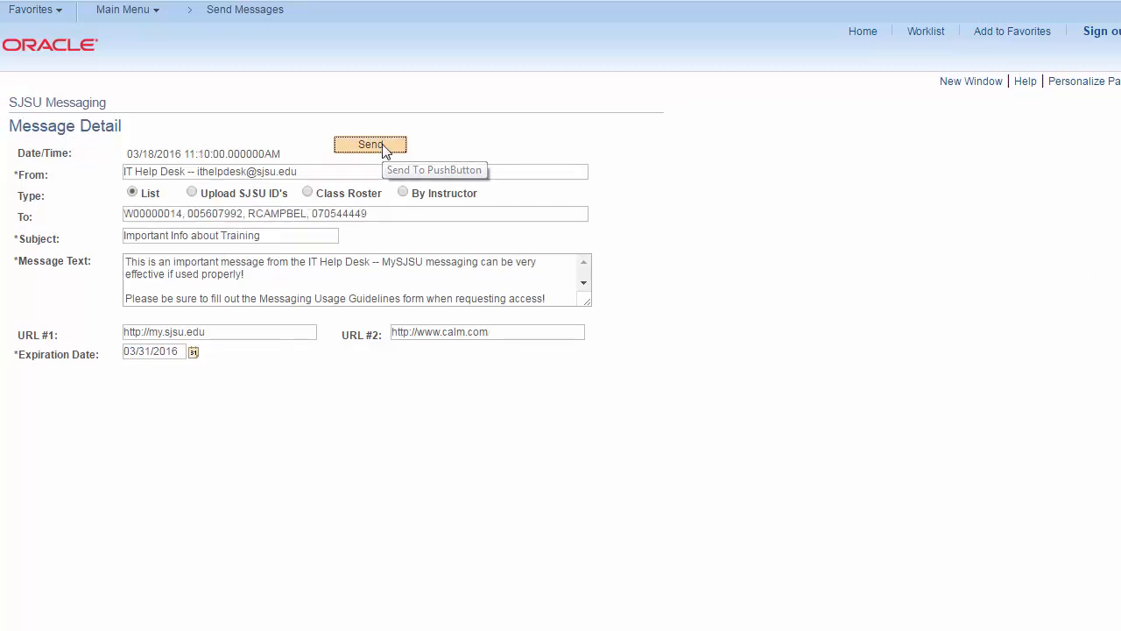
pyautogui.click(384, 147)
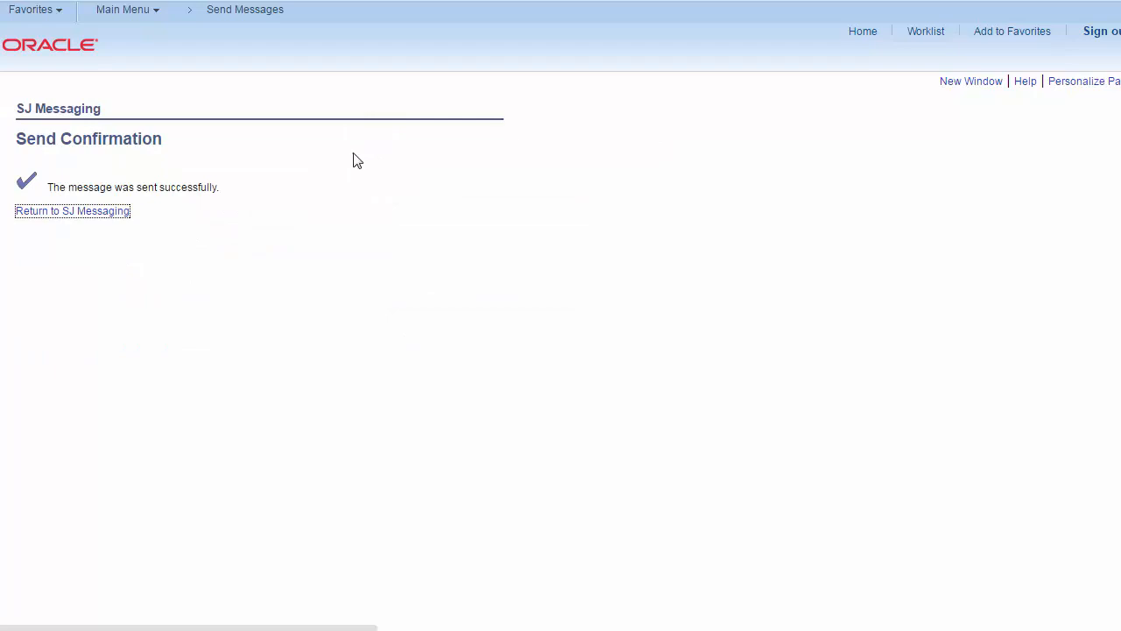
pyautogui.click(57, 212)
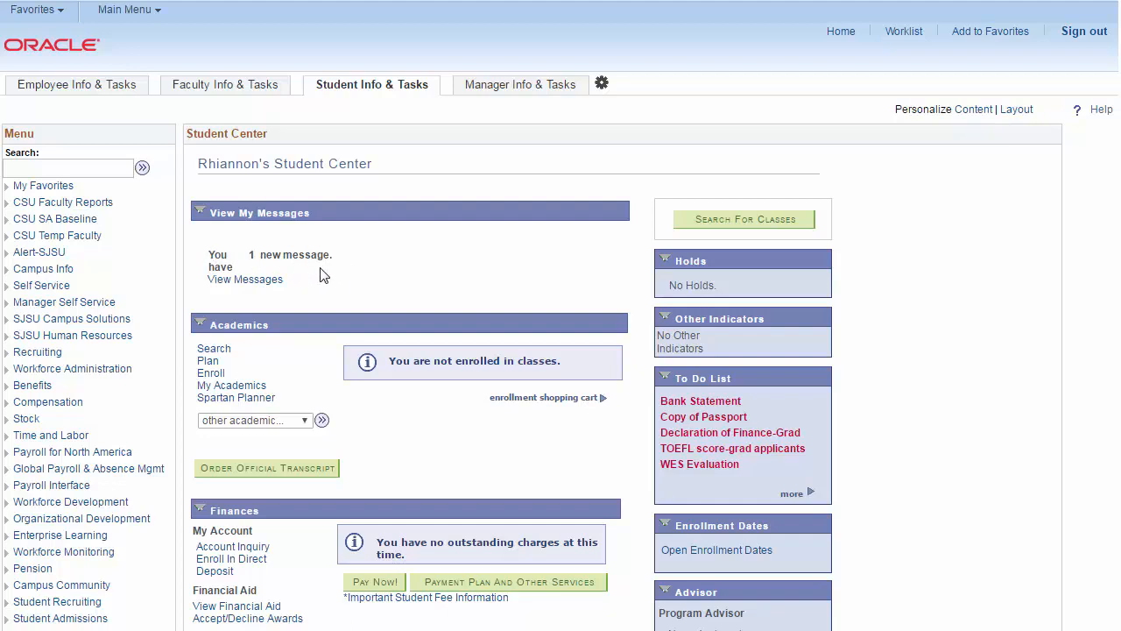
# Read the received message "Important Info about Training" in My Messages and return to the message list
pyautogui.click(257, 282)
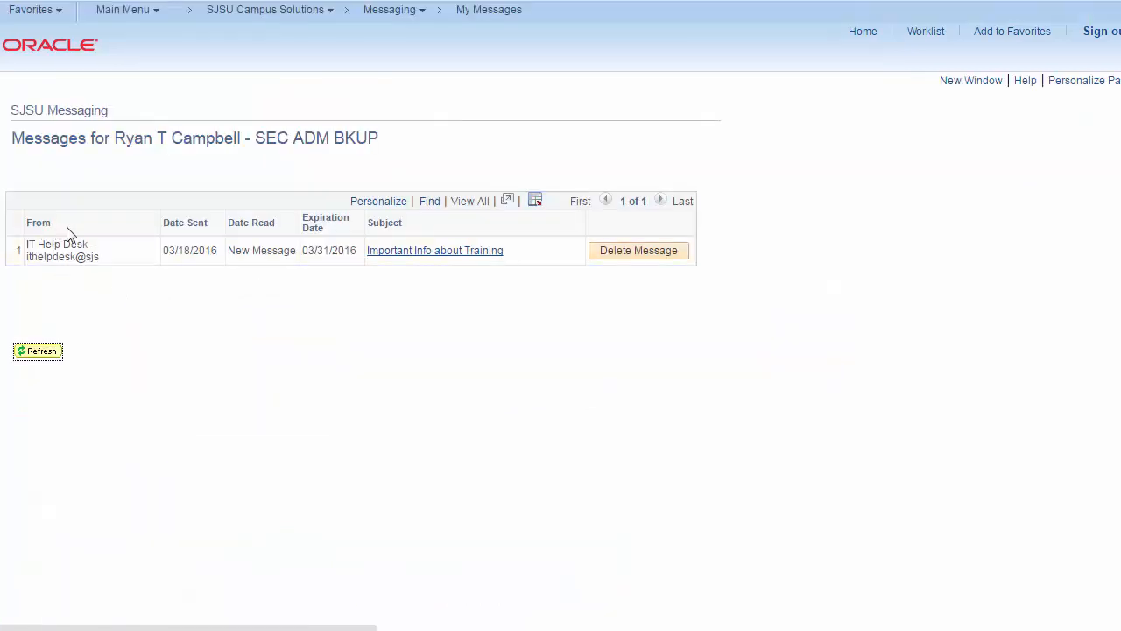
pyautogui.click(443, 252)
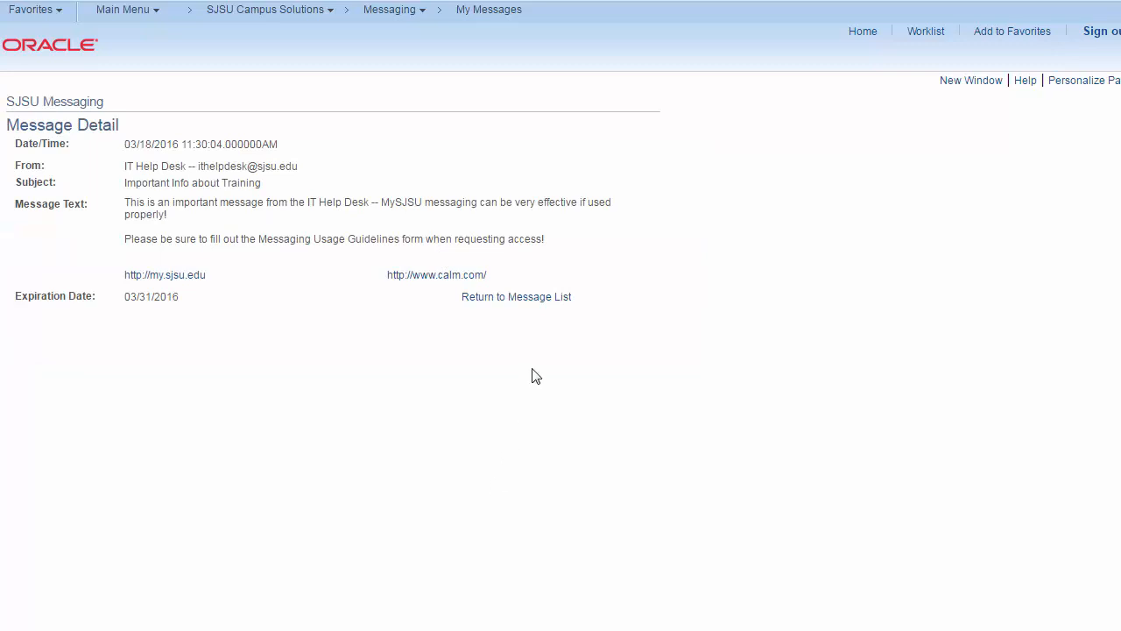
pyautogui.click(533, 301)
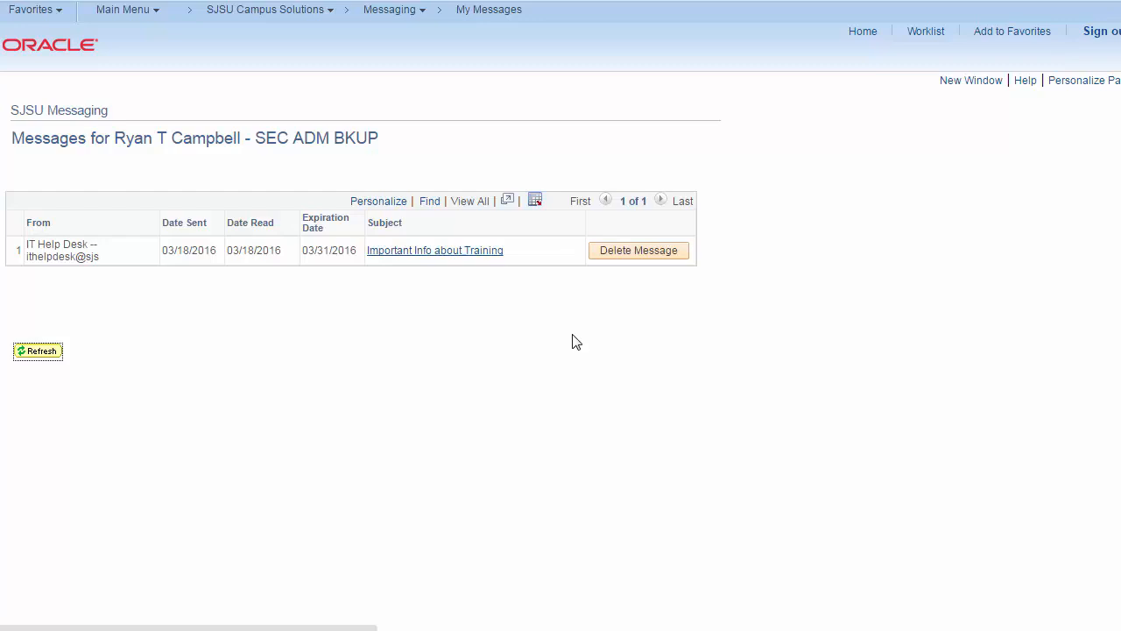
# Go to Send Messages from the home page and list all existing messages without search criteria
pyautogui.click(863, 35)
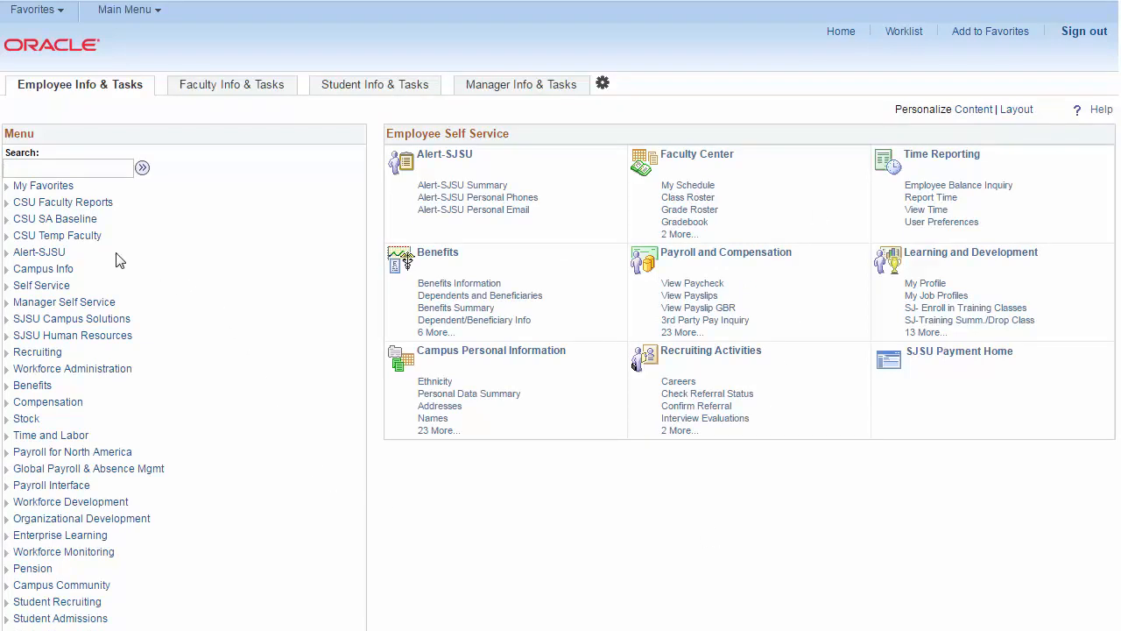
pyautogui.scroll(-5, 112, 250)
pyautogui.scroll(-4, 110, 248)
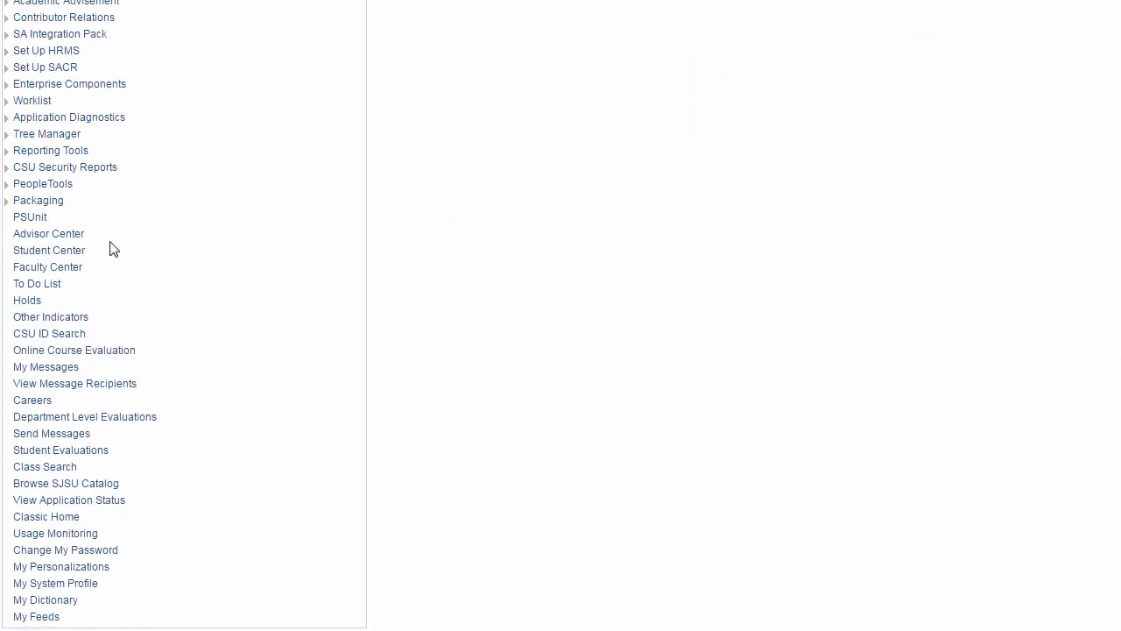
pyautogui.click(62, 436)
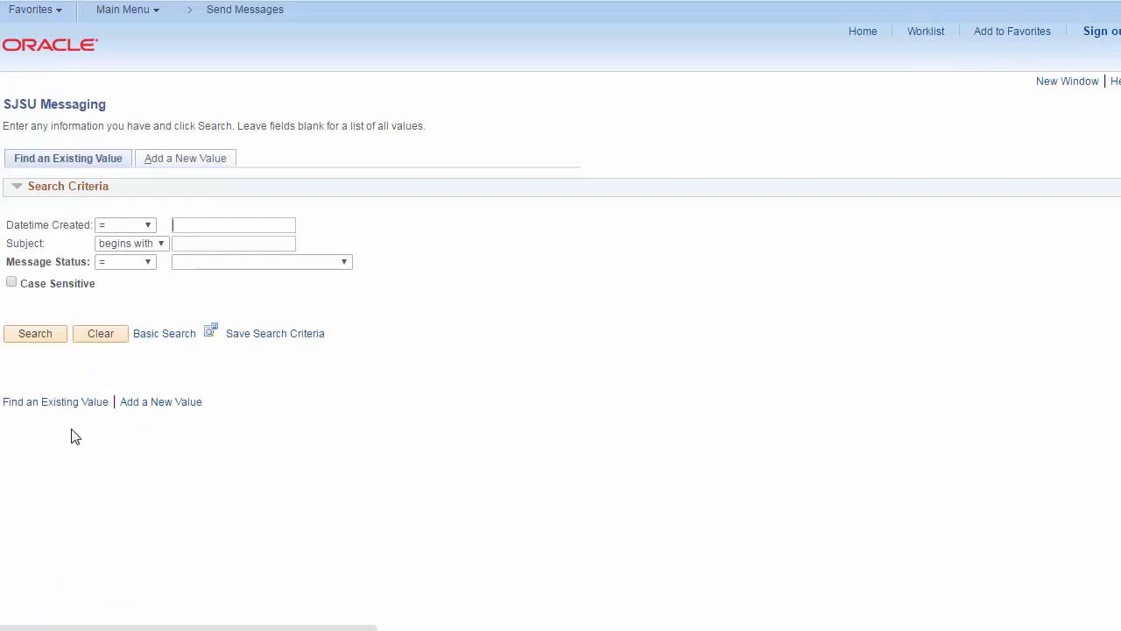
pyautogui.click(36, 340)
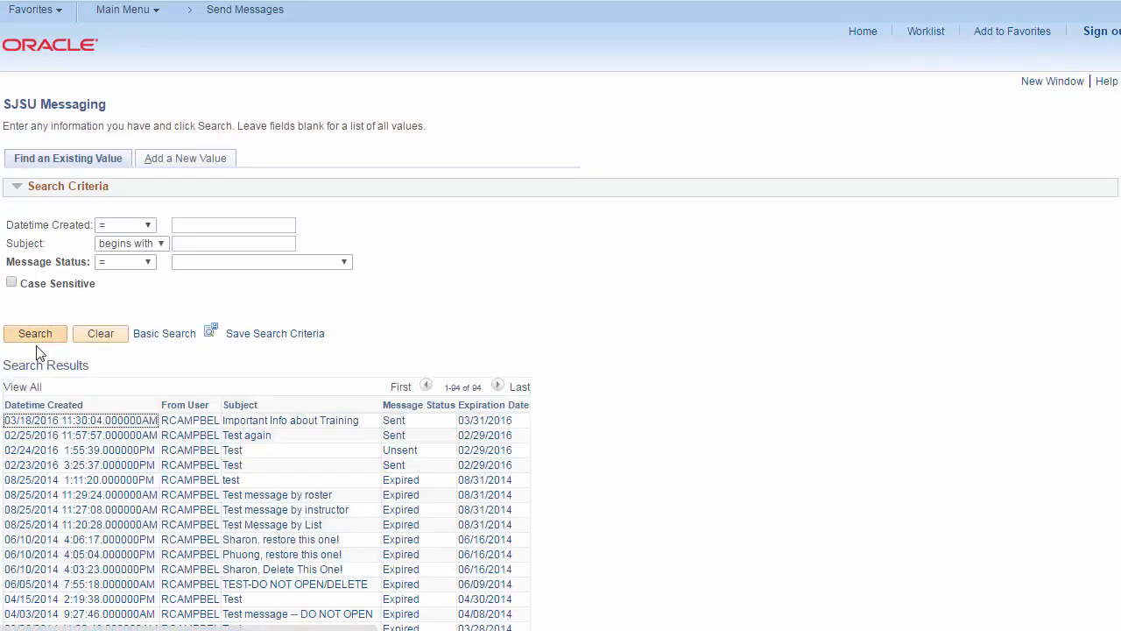
# Open the message "Important Info about Training" created 03/18/2016 and unsend it despite recipients having read it
pyautogui.click(120, 420)
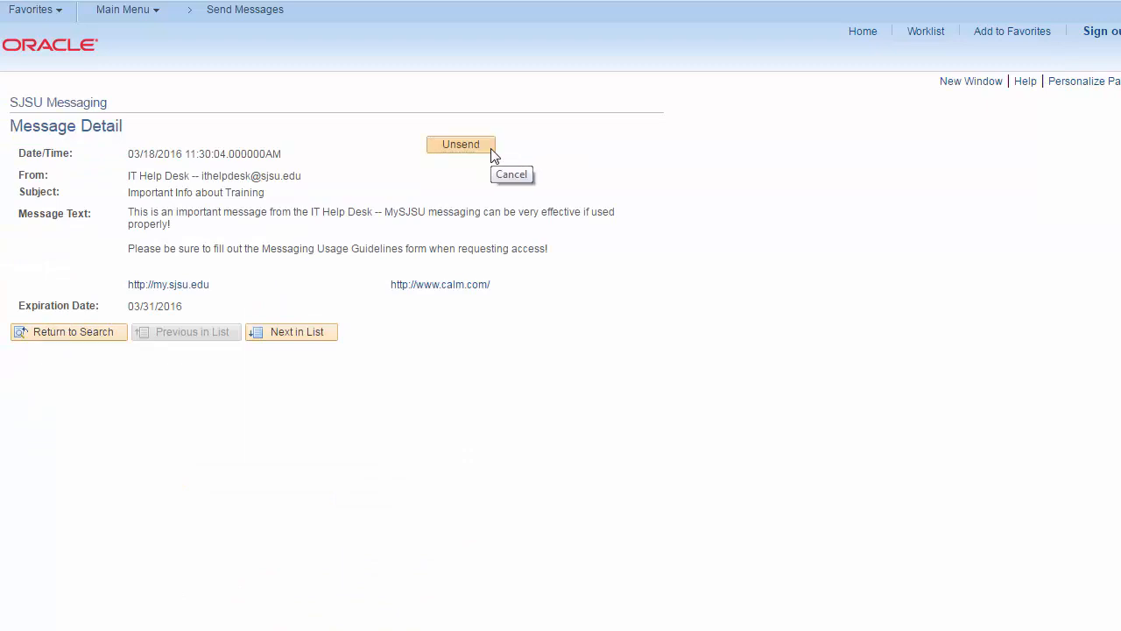
pyautogui.click(490, 150)
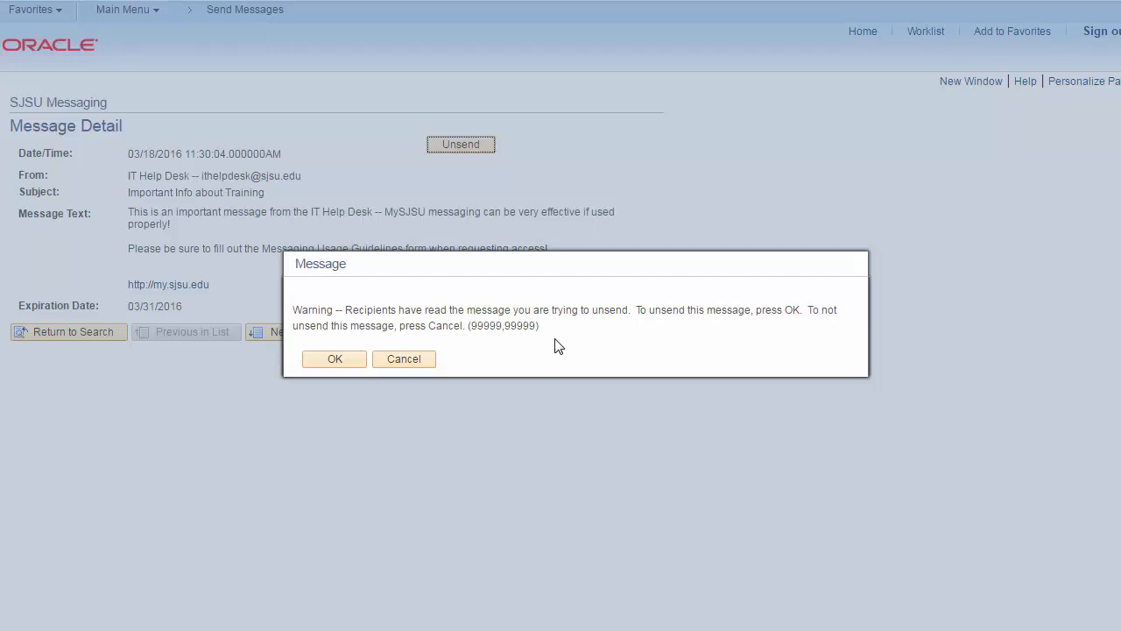
pyautogui.click(349, 367)
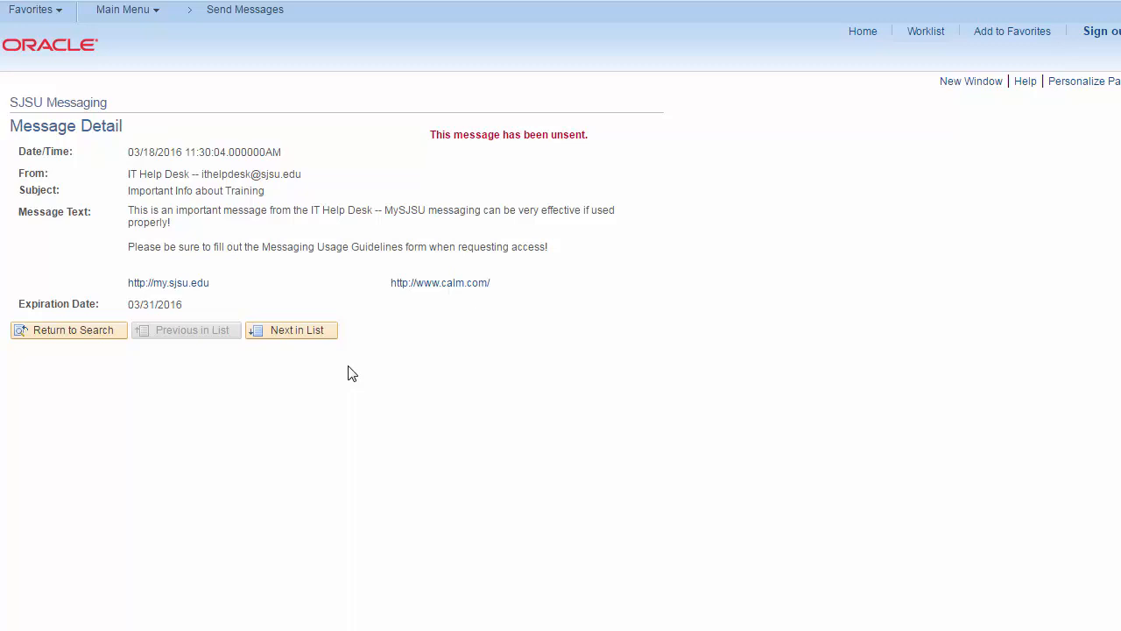
# Review the recipients and read dates of the sent training message in View Message Recipients, and return to the search
pyautogui.click(123, 10)
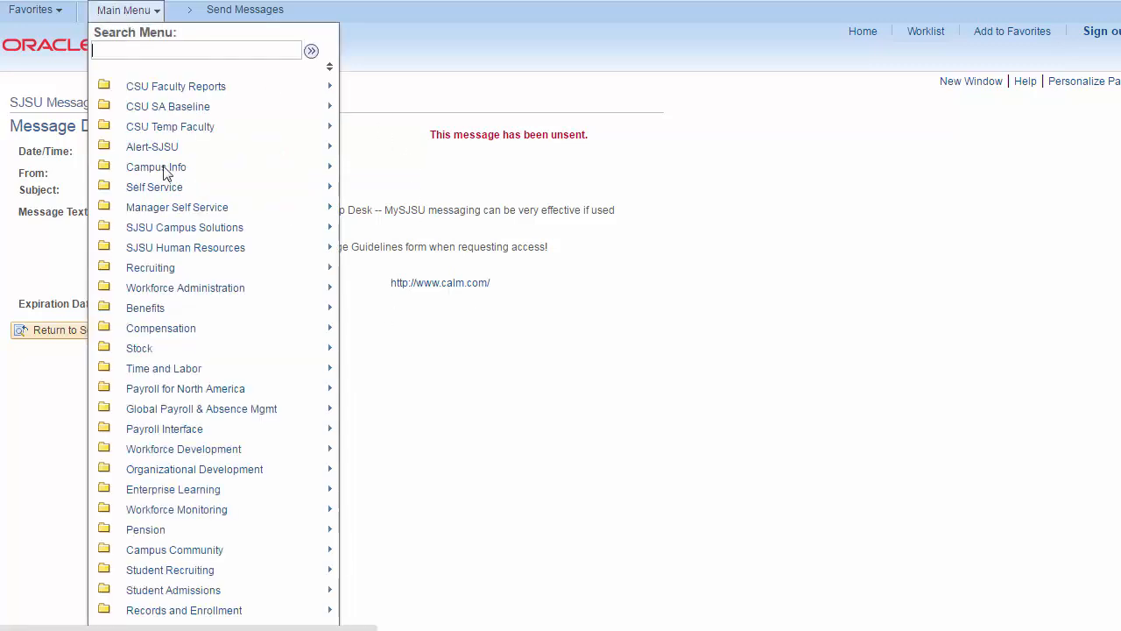
pyautogui.scroll(-10, 169, 226)
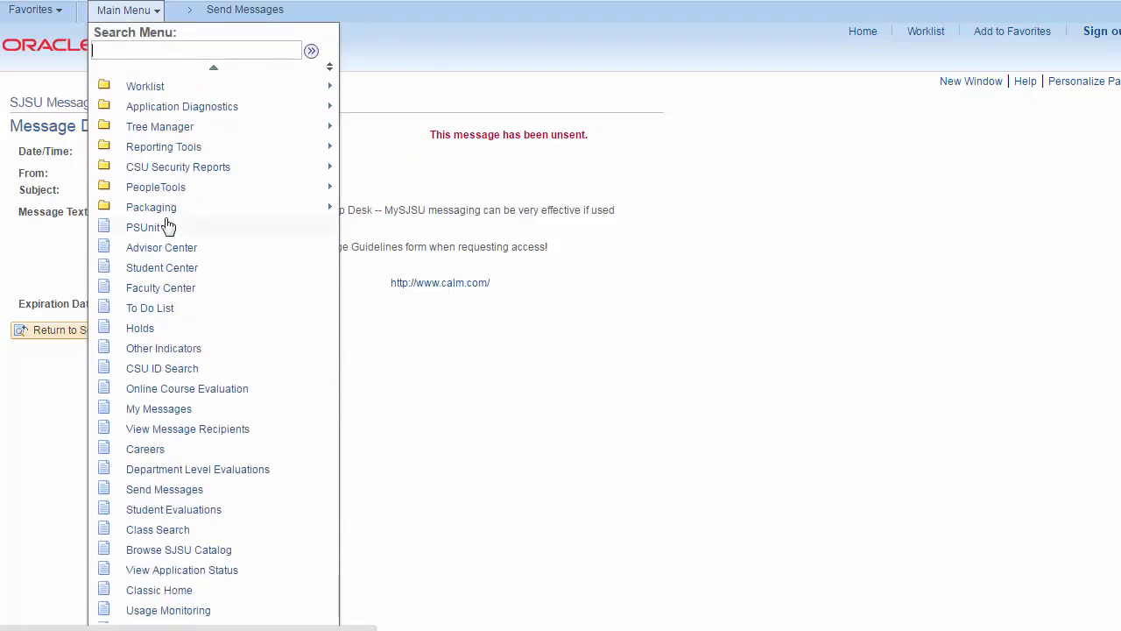
pyautogui.scroll(-5, 175, 345)
pyautogui.scroll(1, 210, 343)
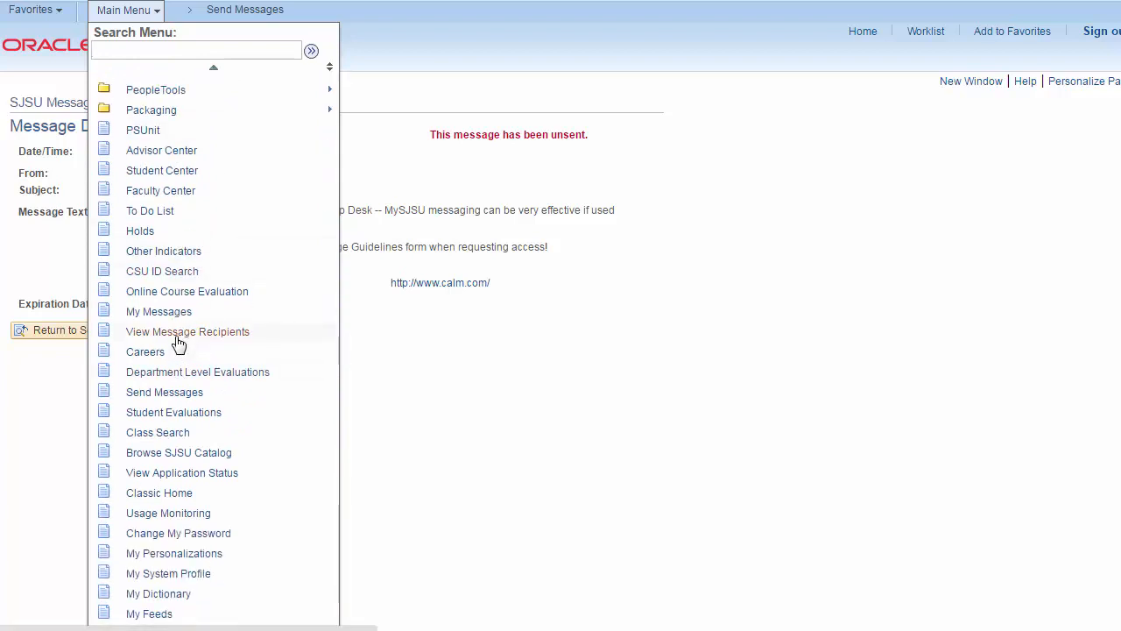
pyautogui.click(175, 333)
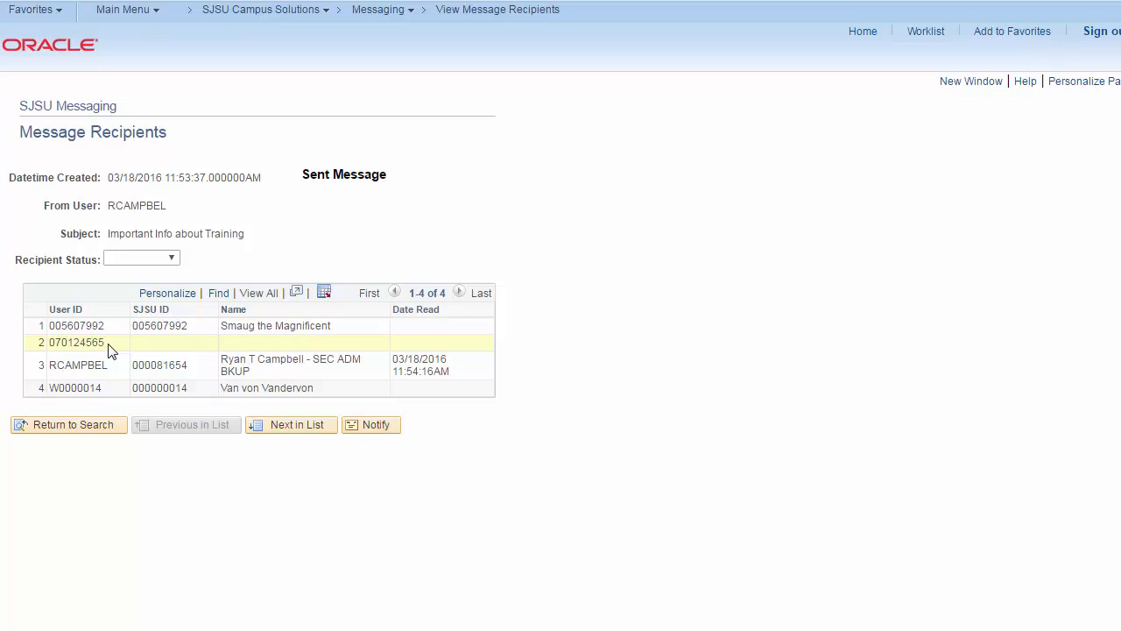
pyautogui.click(72, 427)
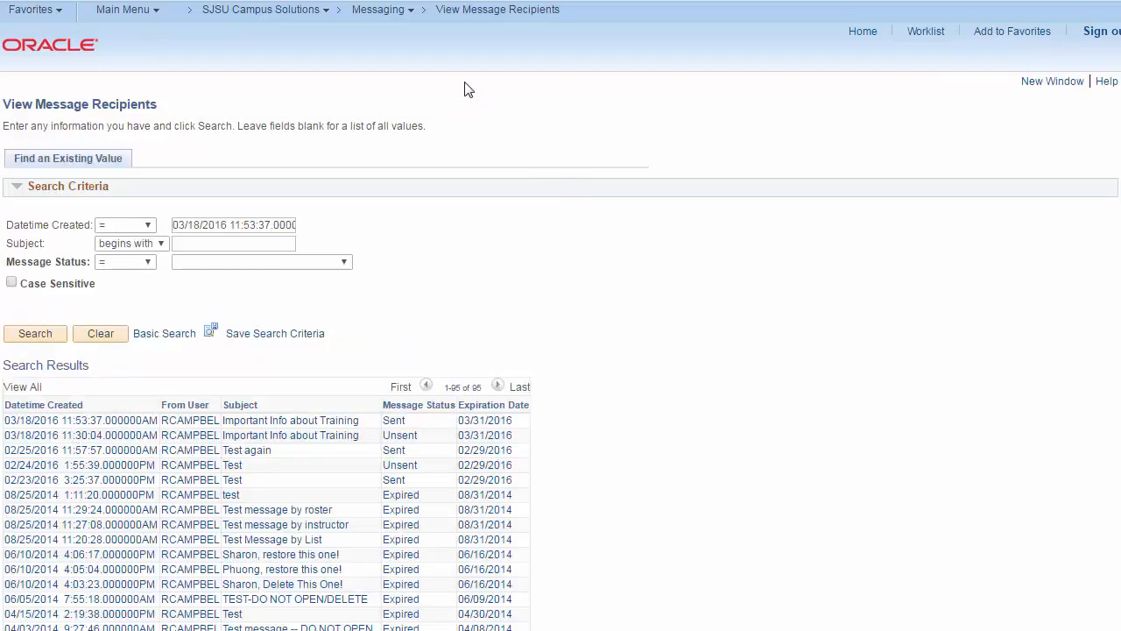
# Go from View Message Recipients to the Messaging search and add a new message with Datetime Created left blank
pyautogui.click(391, 14)
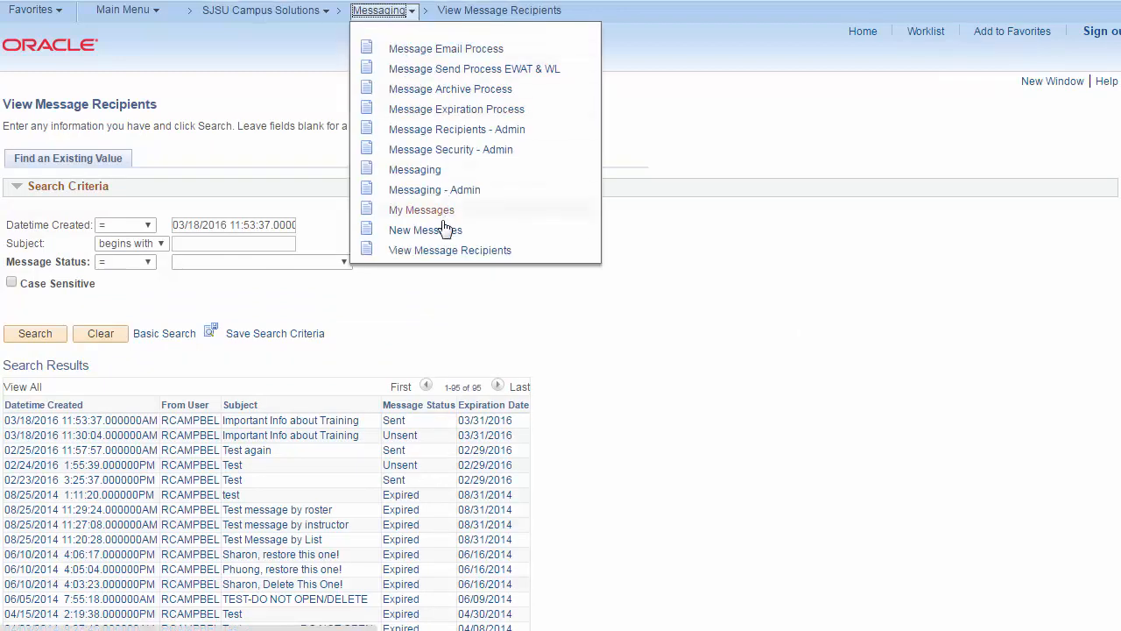
pyautogui.click(446, 176)
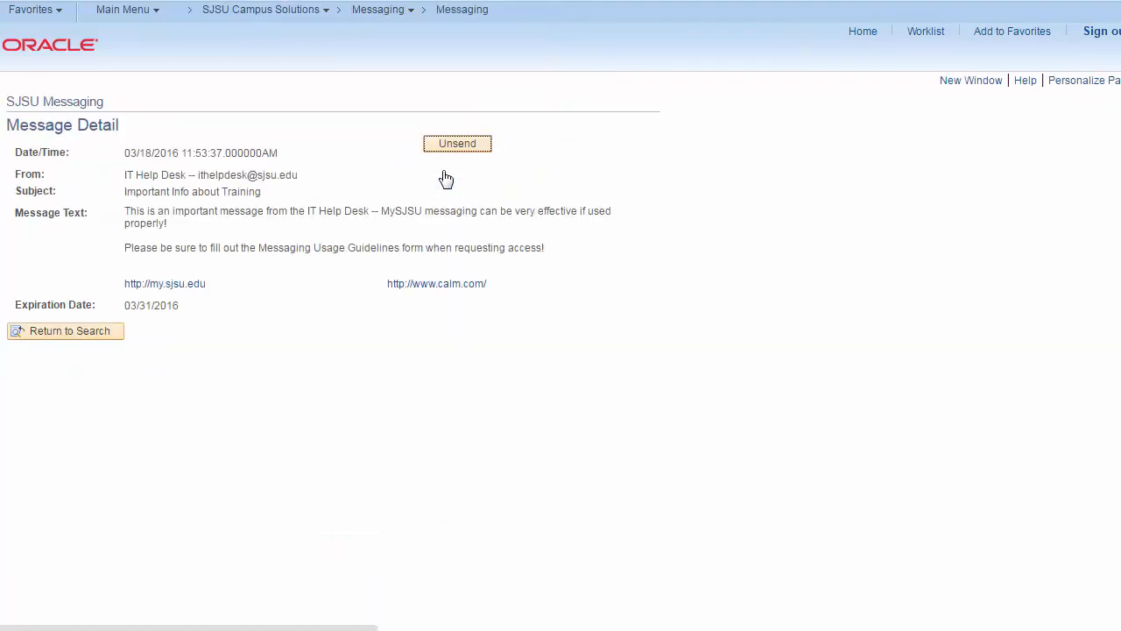
pyautogui.click(42, 331)
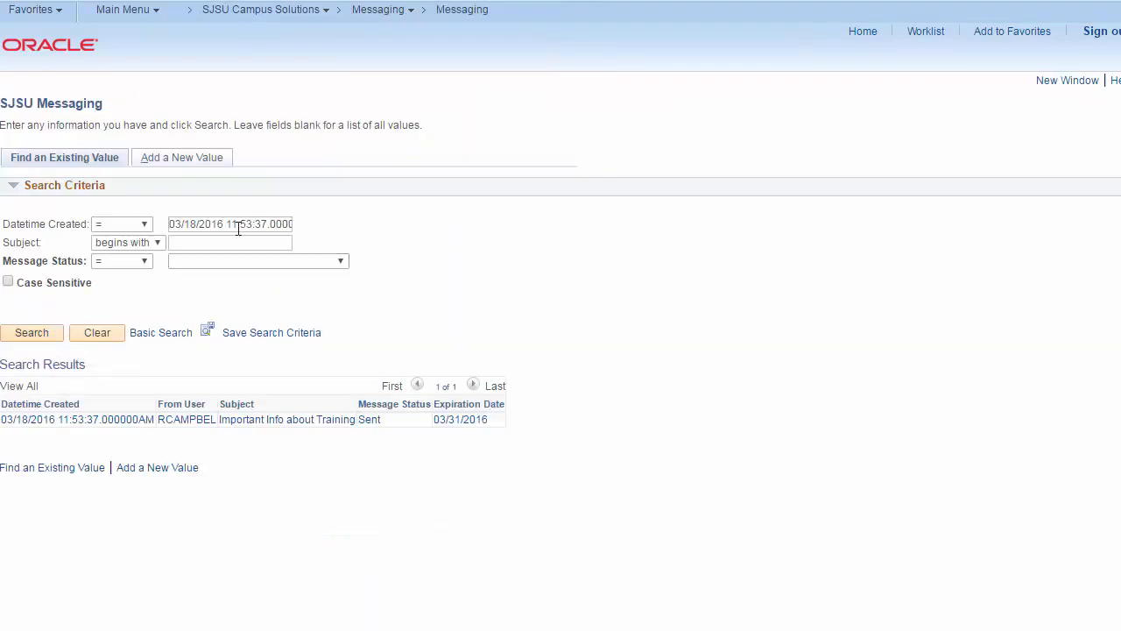
pyautogui.click(171, 165)
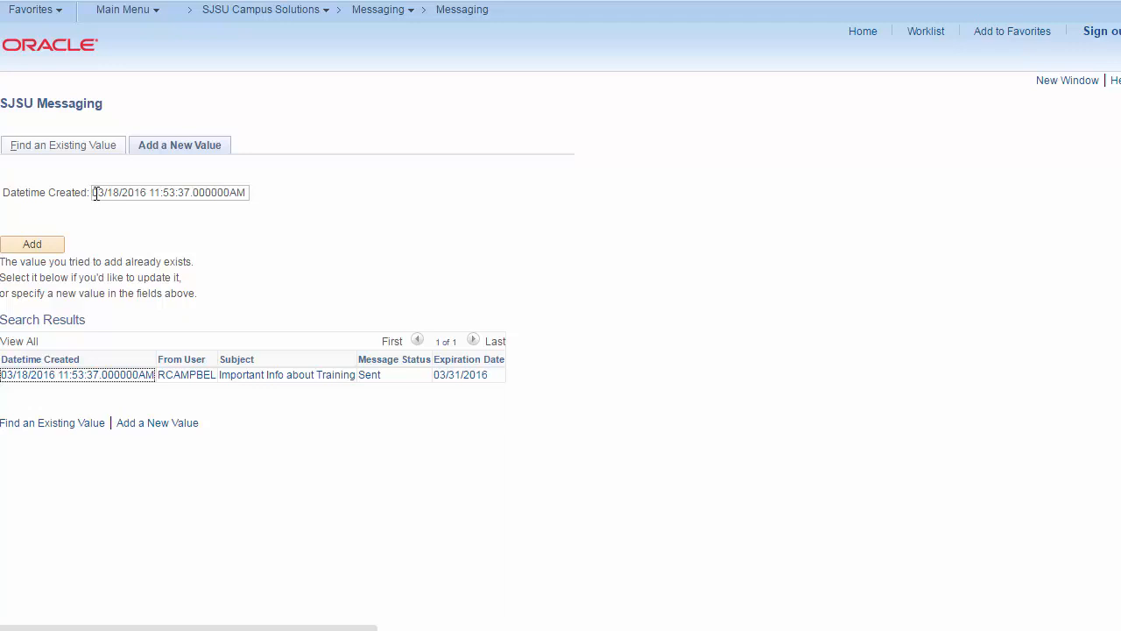
pyautogui.moveTo(92, 191); pyautogui.dragTo(462, 210)
pyautogui.press('BackSpace')
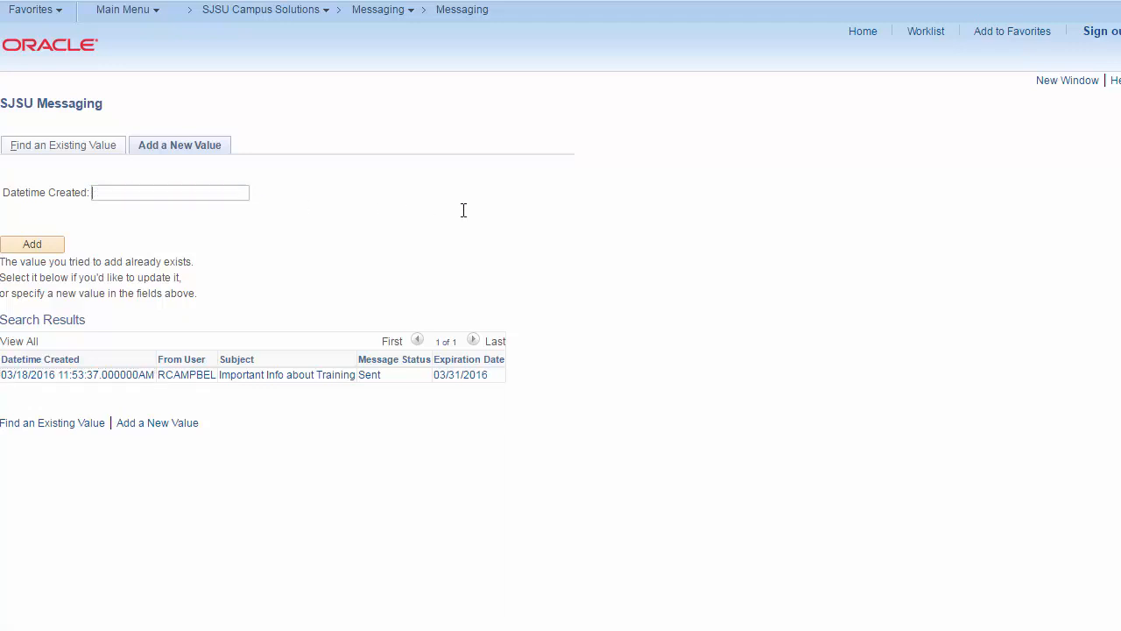
pyautogui.click(31, 249)
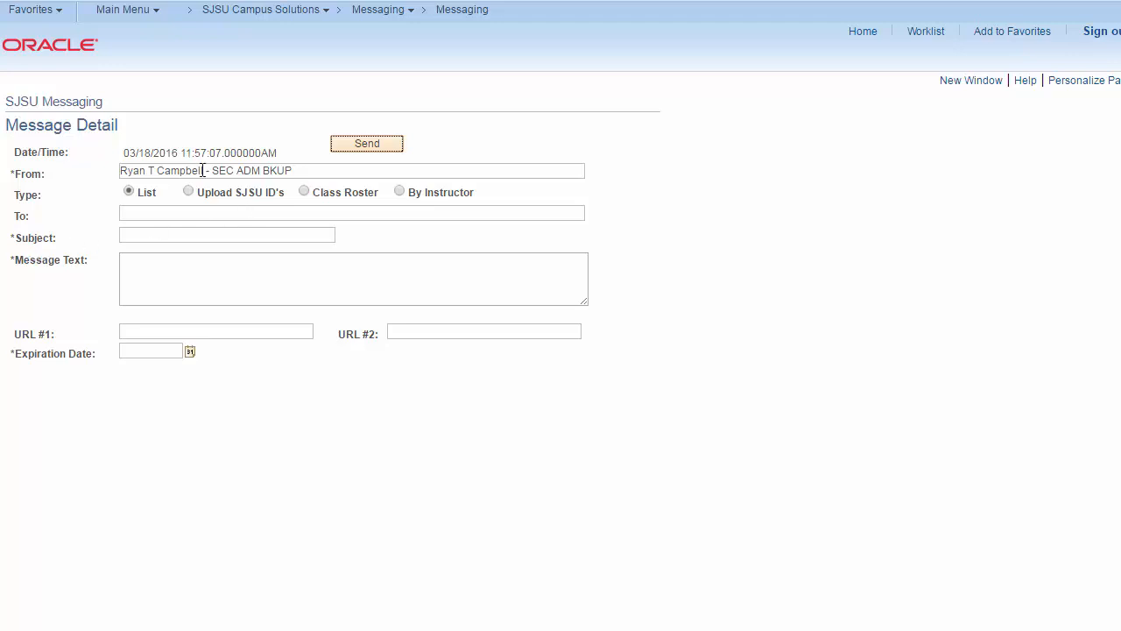
# Remove the department suffix after the sender's name in the From field and set the message type to By Instructor
pyautogui.moveTo(205, 170); pyautogui.dragTo(424, 170)
pyautogui.press('BackSpace')
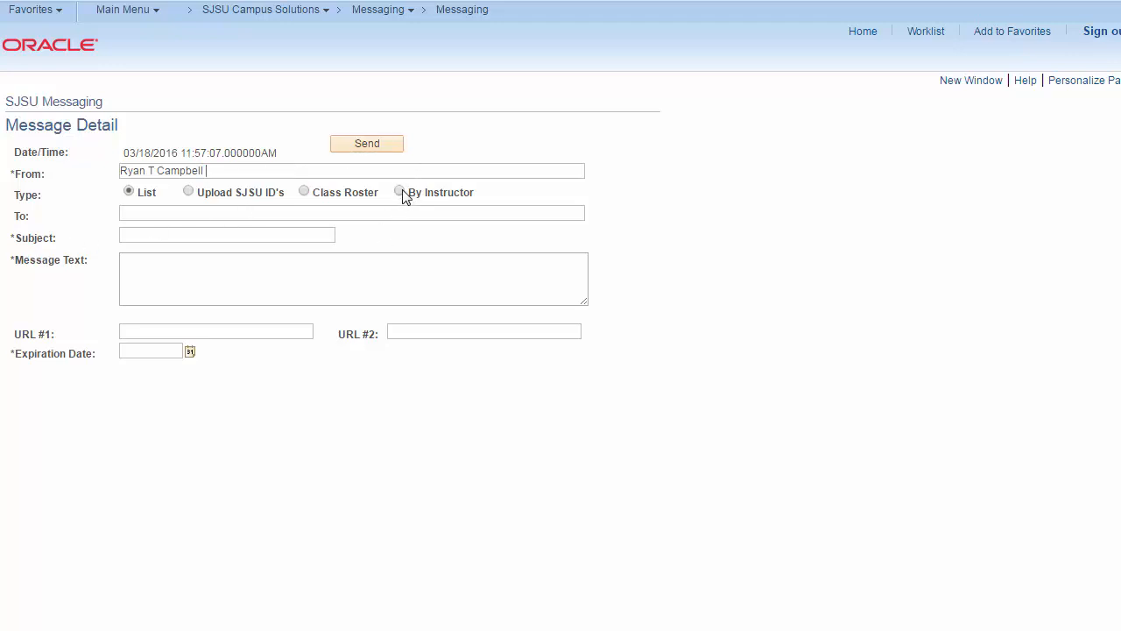
pyautogui.click(400, 191)
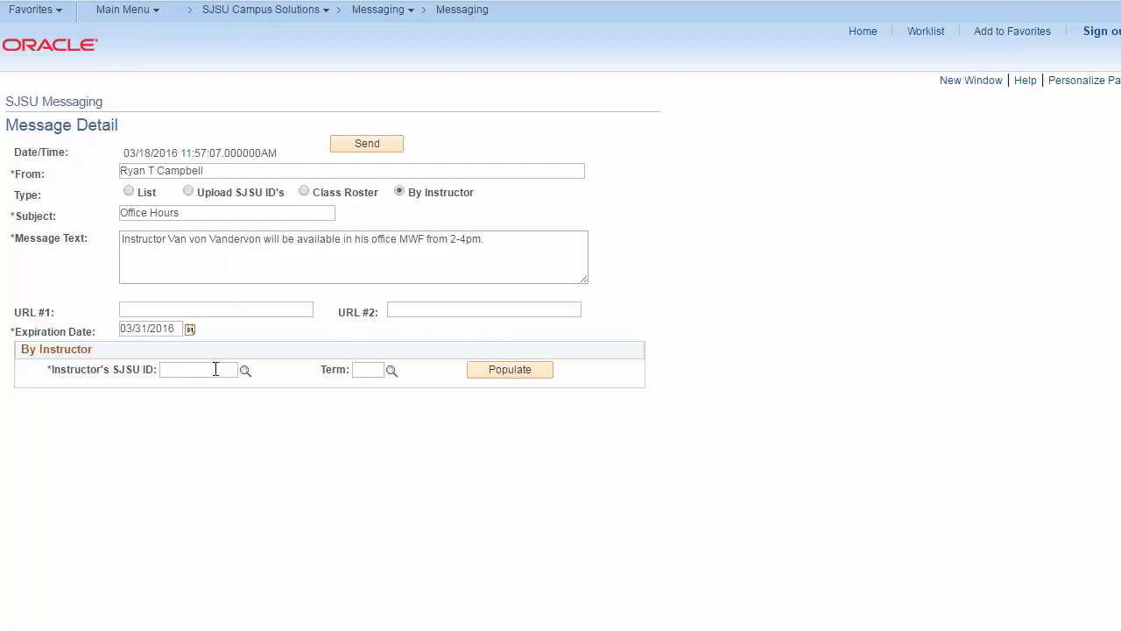
# Enter the instructor's SJSU ID with term 2162 and populate the instructor's student list
pyautogui.write('000000014')
pyautogui.press('Tab')
pyautogui.click(366, 369)
pyautogui.write('2162')
pyautogui.click(540, 374)
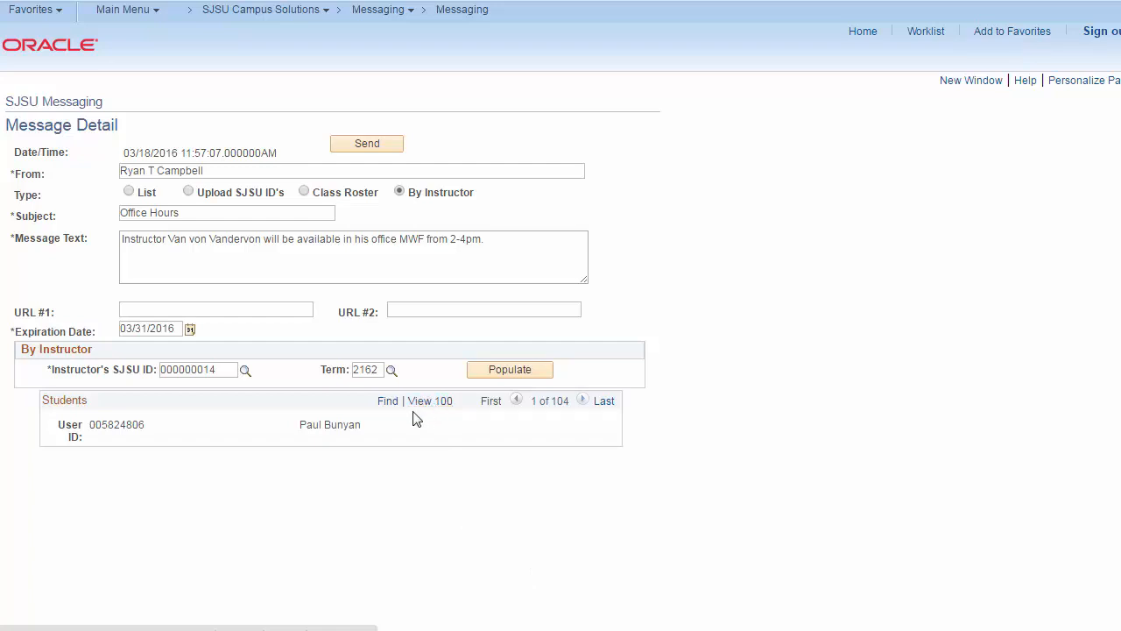
# Search the populated student list for one student by first name
pyautogui.click(388, 404)
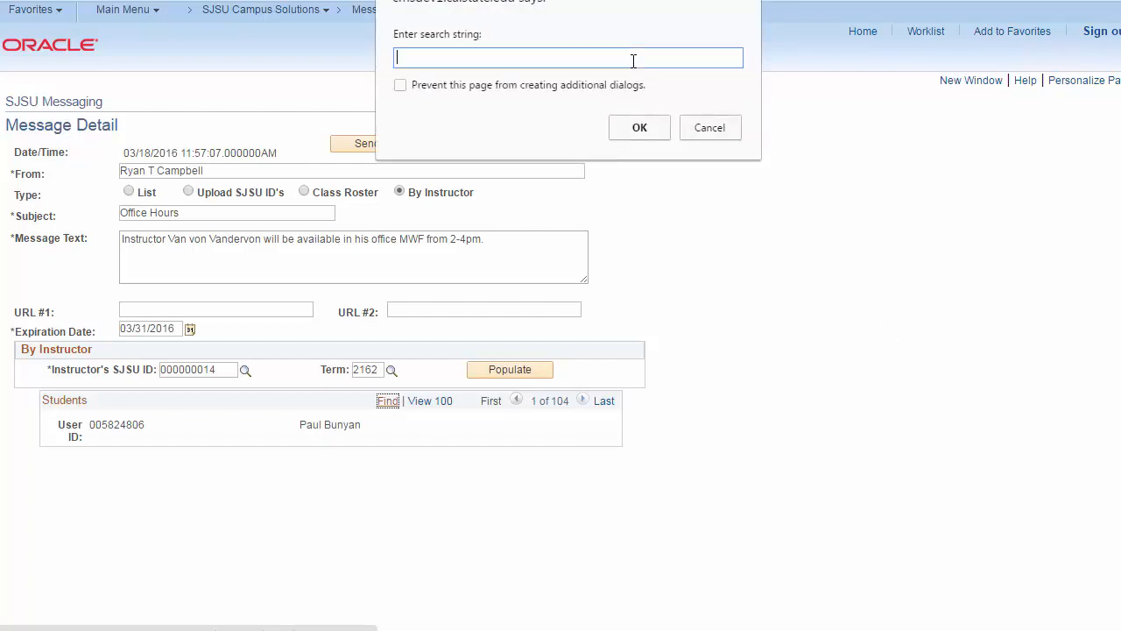
pyautogui.write('Selina')
pyautogui.click(638, 125)
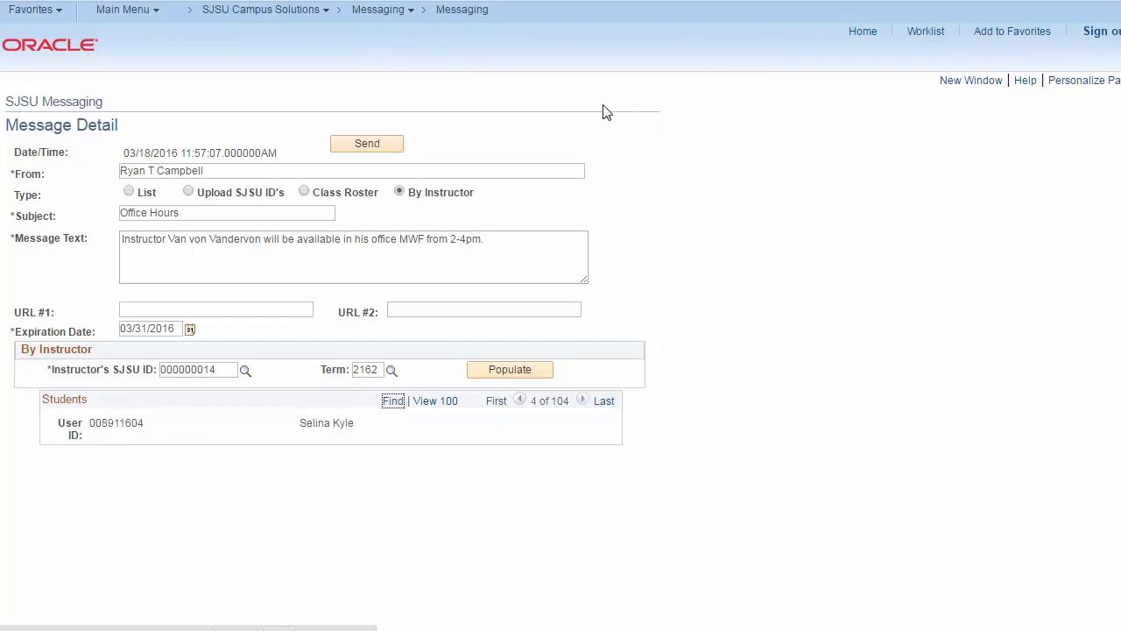
# Send the "Office Hours" message and return to the message search
pyautogui.click(368, 145)
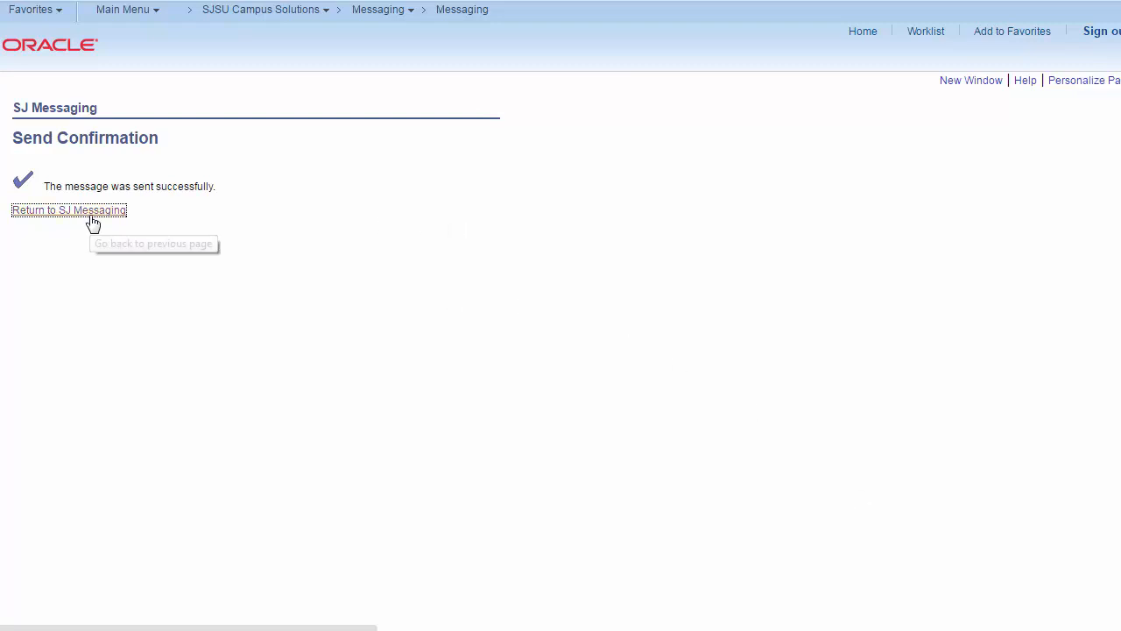
pyautogui.click(91, 217)
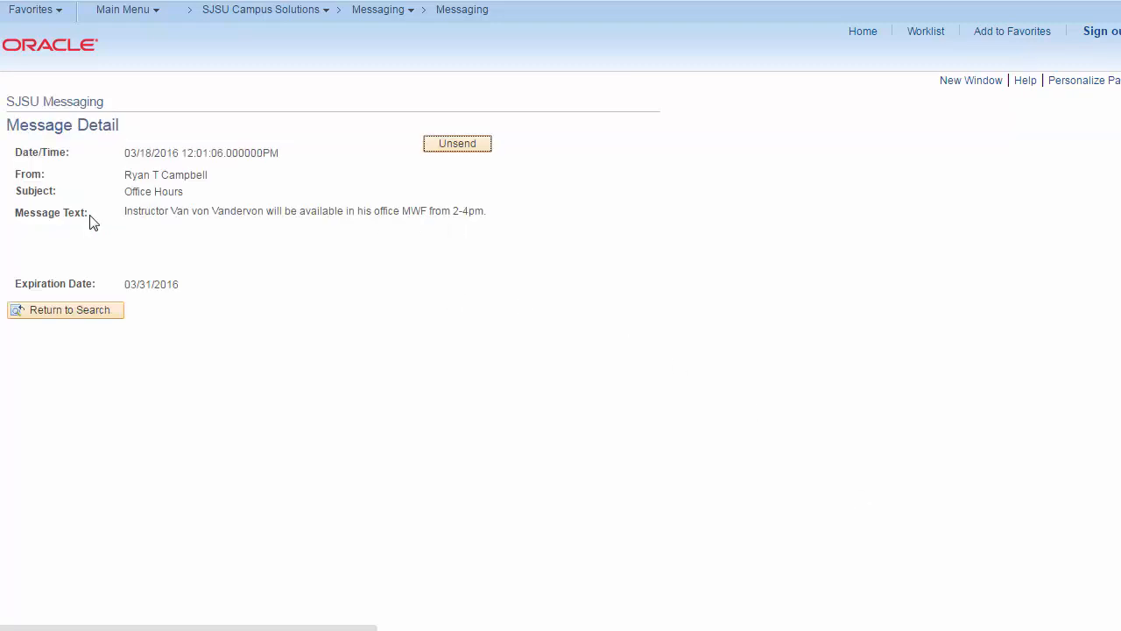
pyautogui.click(107, 310)
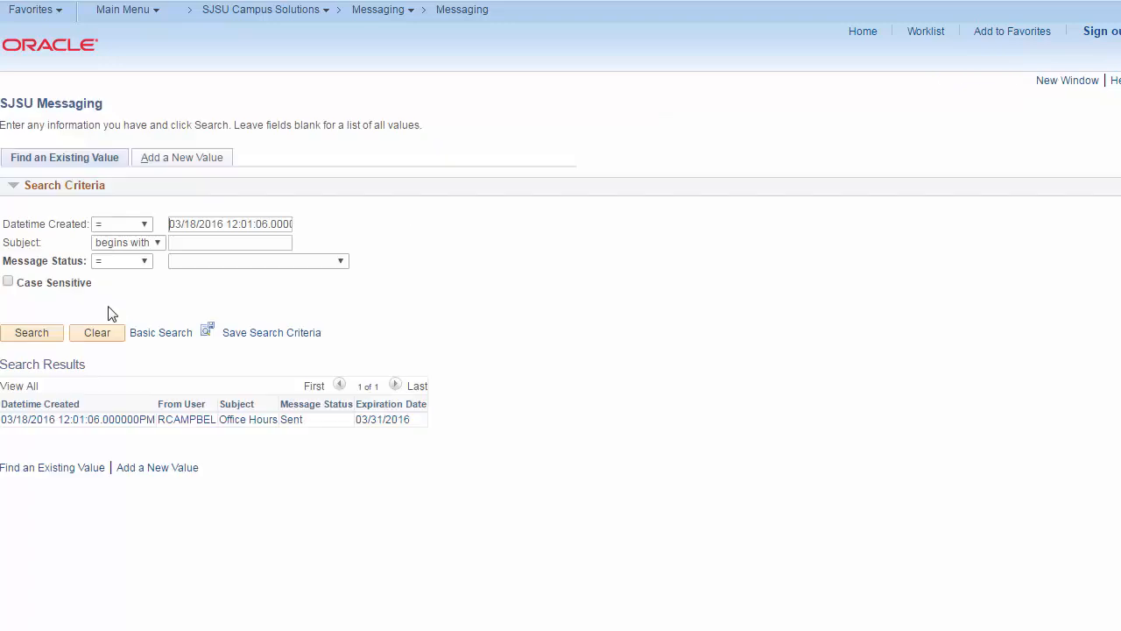
# Add another message with Datetime Created cleared and set its type to Class Roster
pyautogui.click(196, 159)
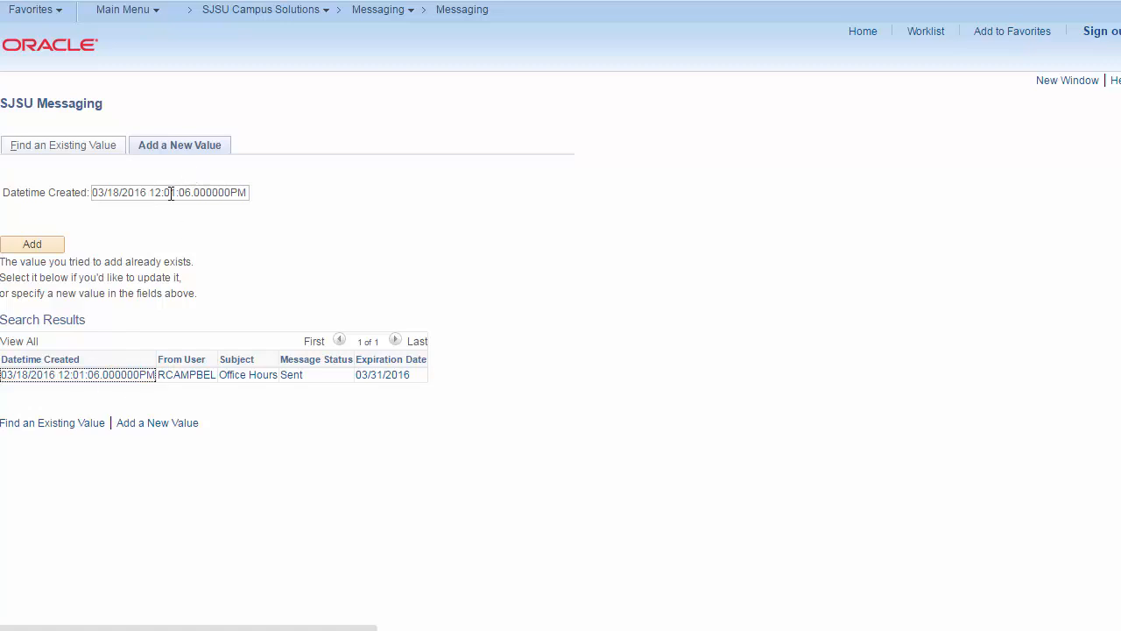
pyautogui.tripleClick(171, 194)
pyautogui.press('BackSpace')
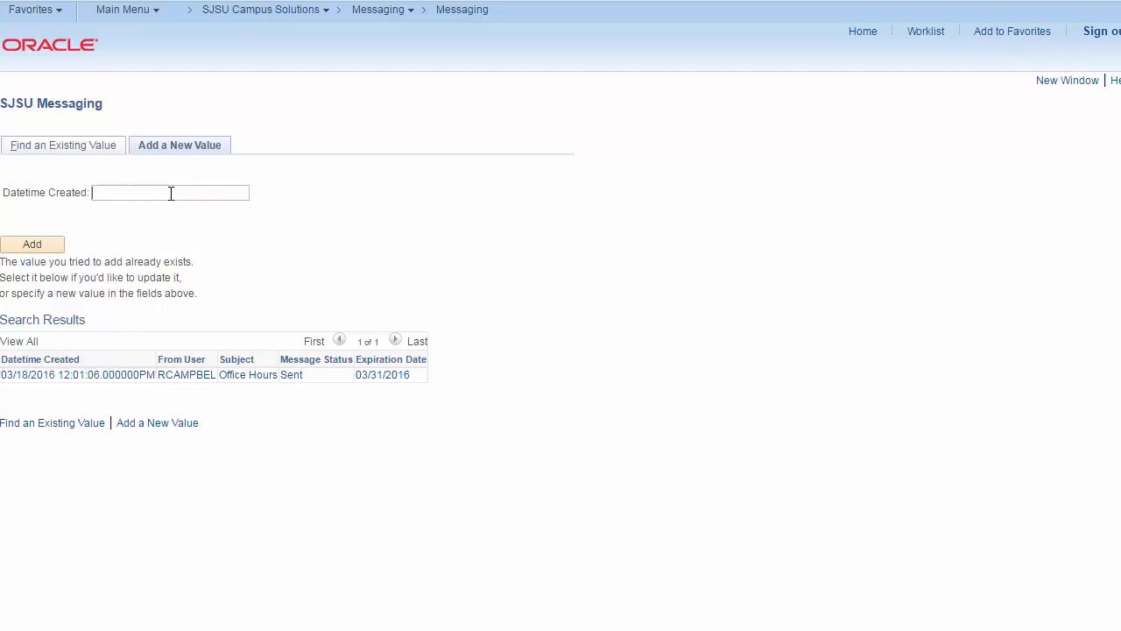
pyautogui.click(39, 247)
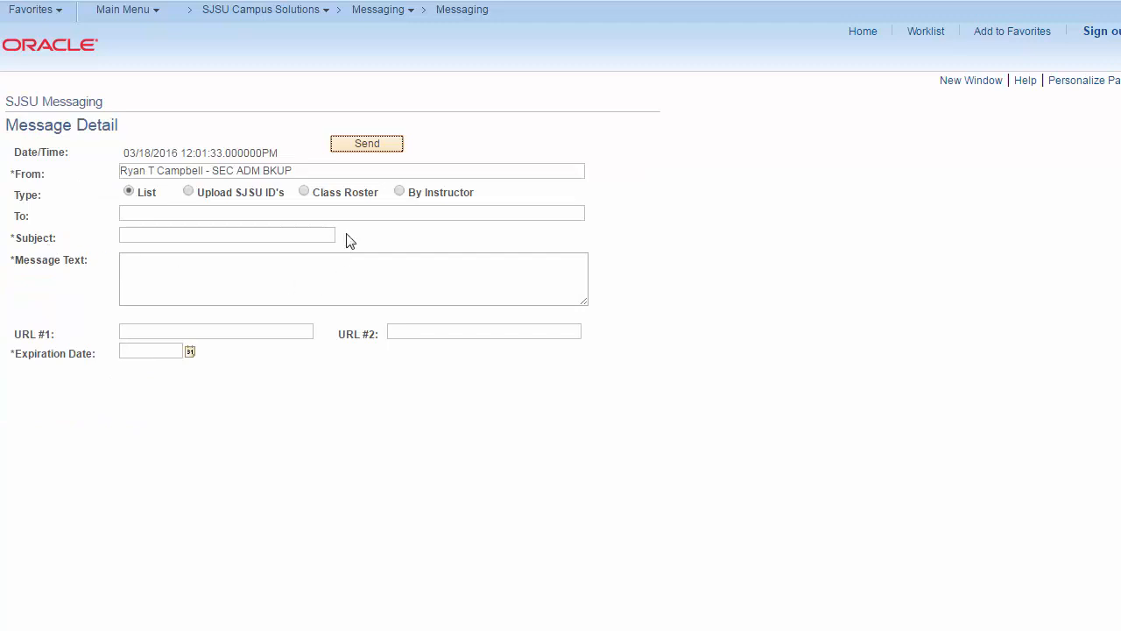
pyautogui.click(304, 192)
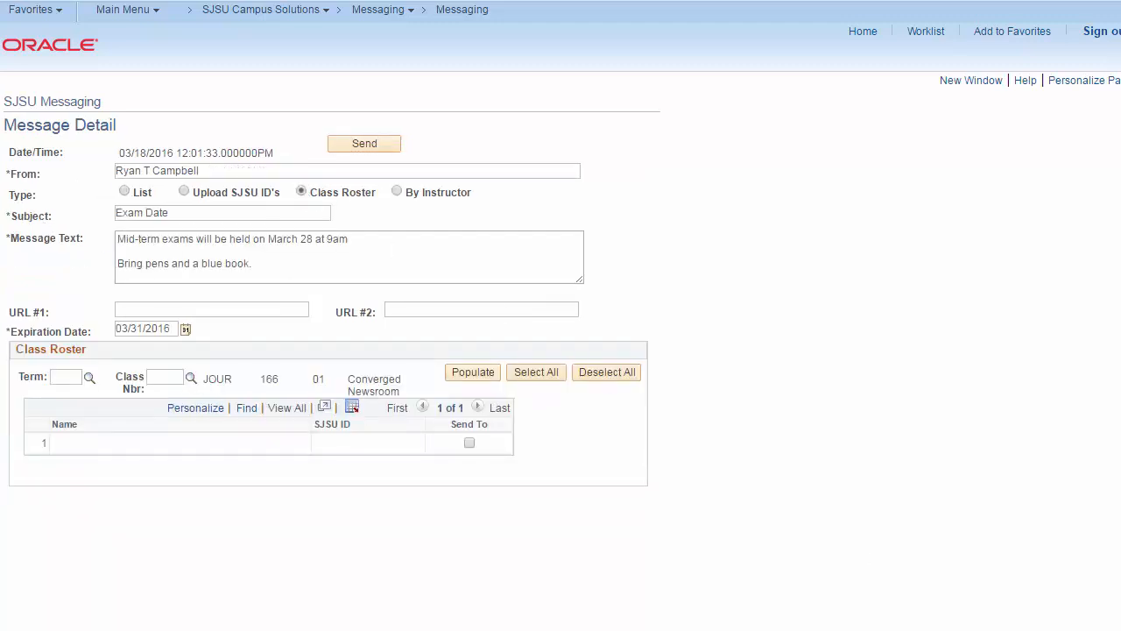
# Set the class roster's term to 2162 and open the class number lookup
pyautogui.click(63, 378)
pyautogui.write('2162')
pyautogui.click(162, 375)
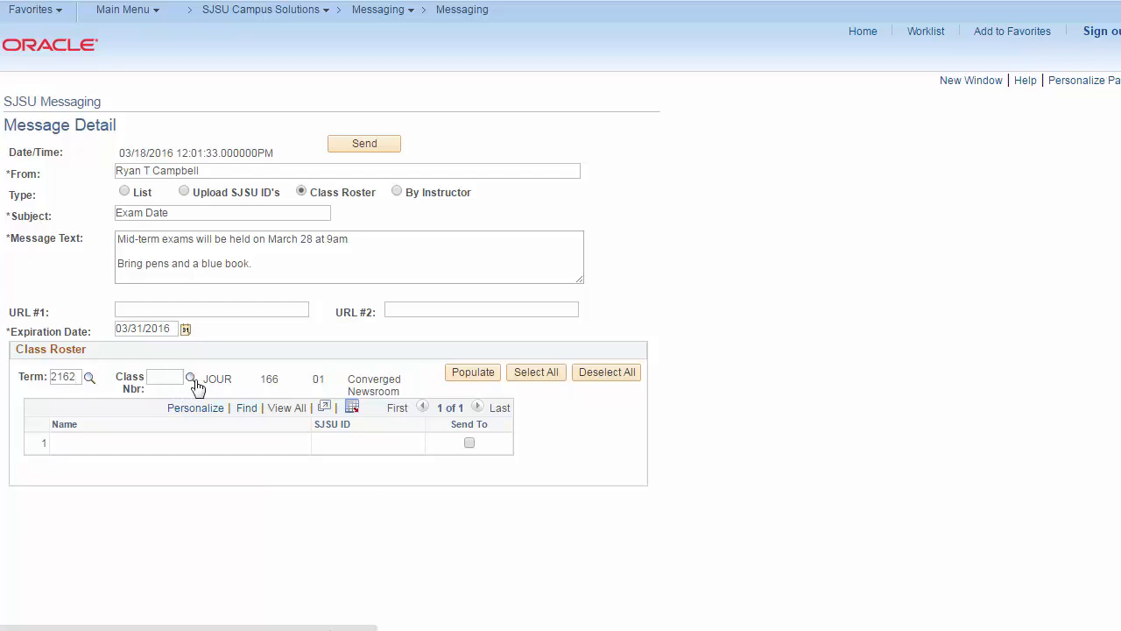
pyautogui.click(193, 382)
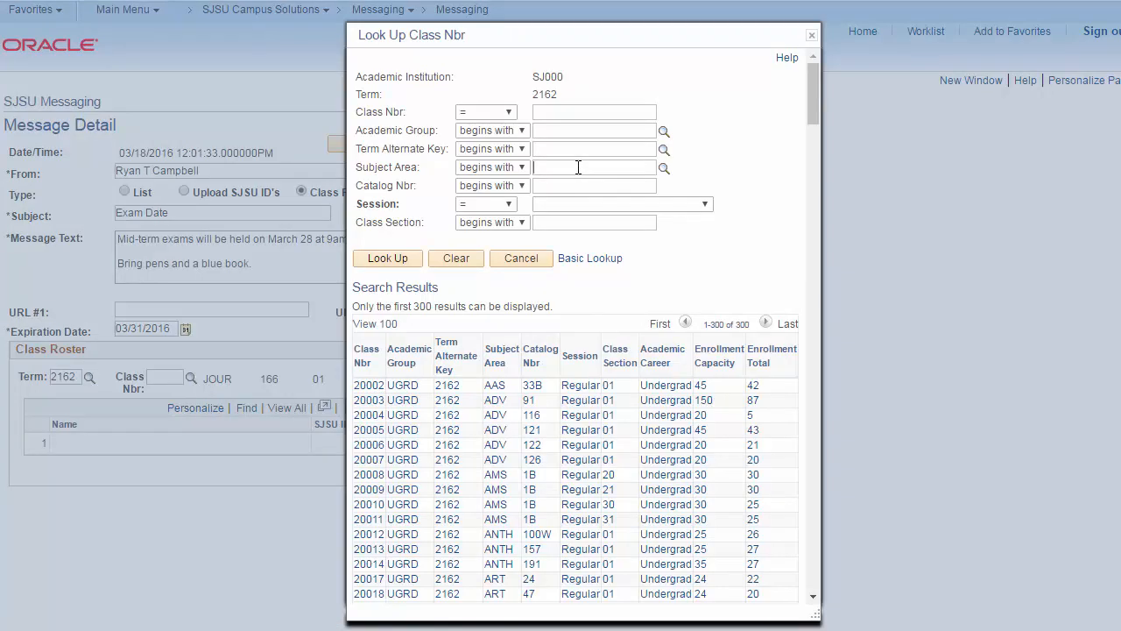
# Look up JOUR classes with a catalog number containing 166 and populate the roster from class 26295
pyautogui.write('JOUR')
pyautogui.click(574, 186)
pyautogui.click(504, 194)
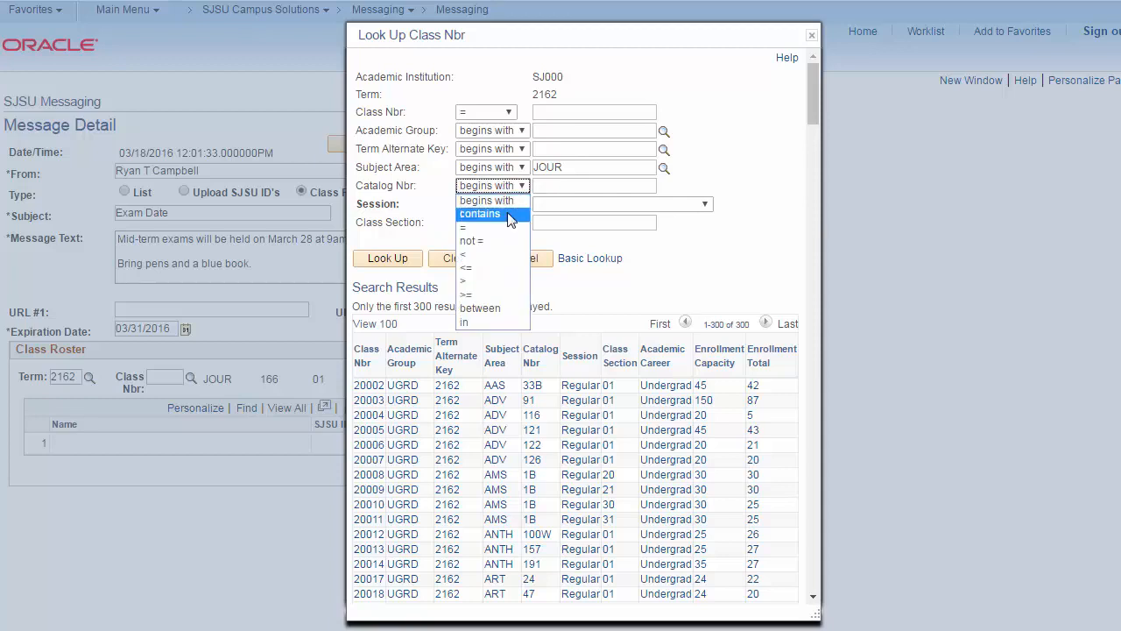
pyautogui.click(511, 216)
pyautogui.click(558, 187)
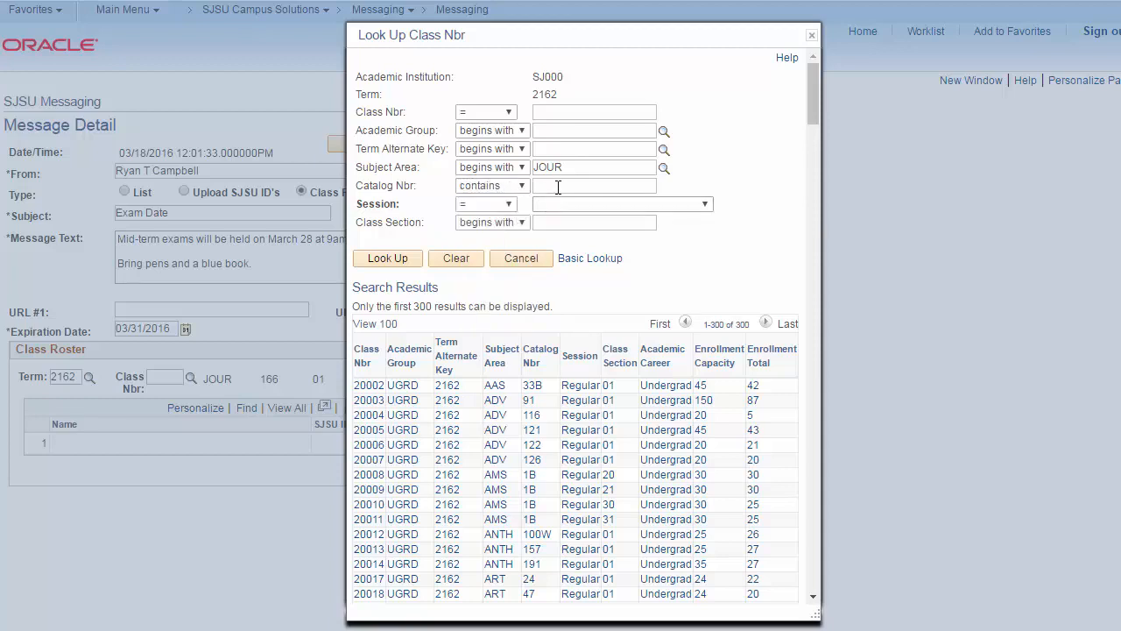
pyautogui.write('166')
pyautogui.click(387, 257)
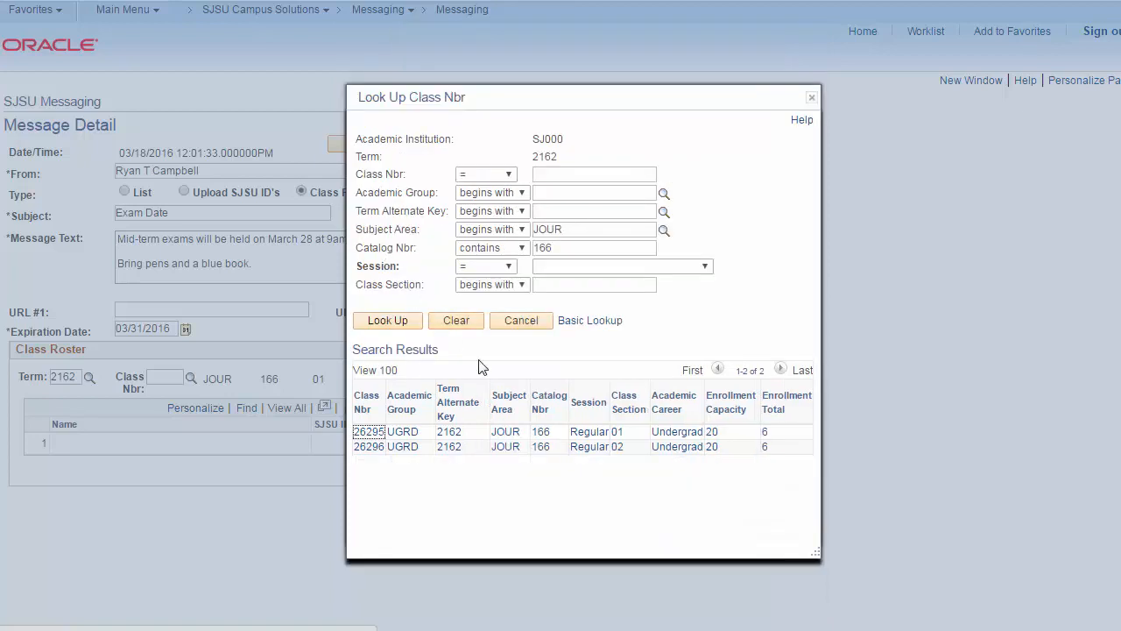
pyautogui.click(368, 432)
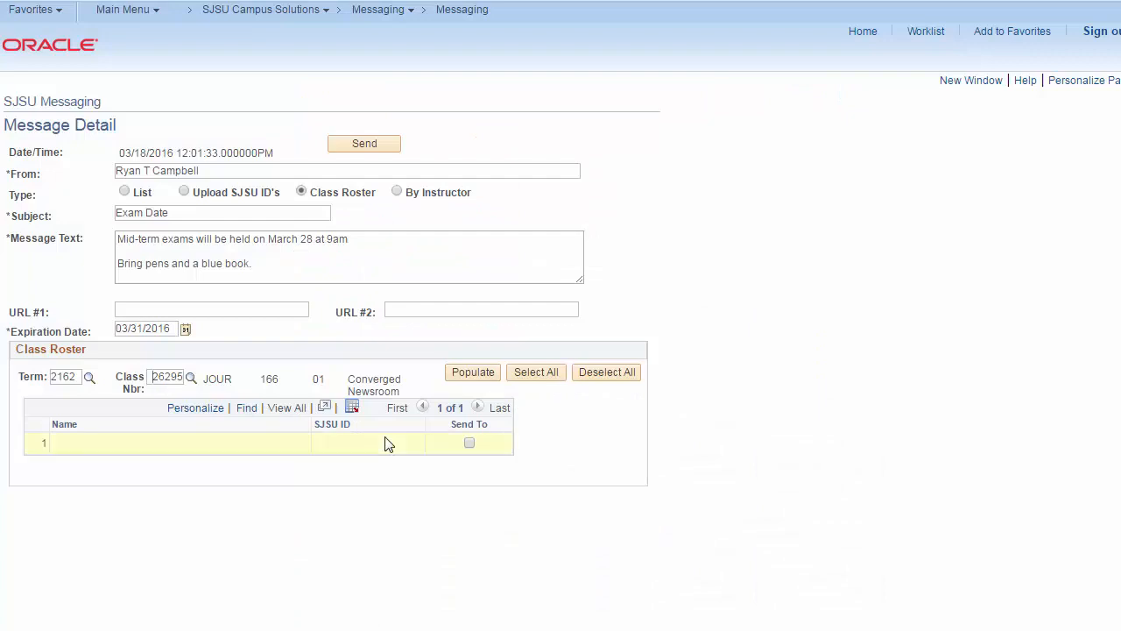
pyautogui.click(457, 384)
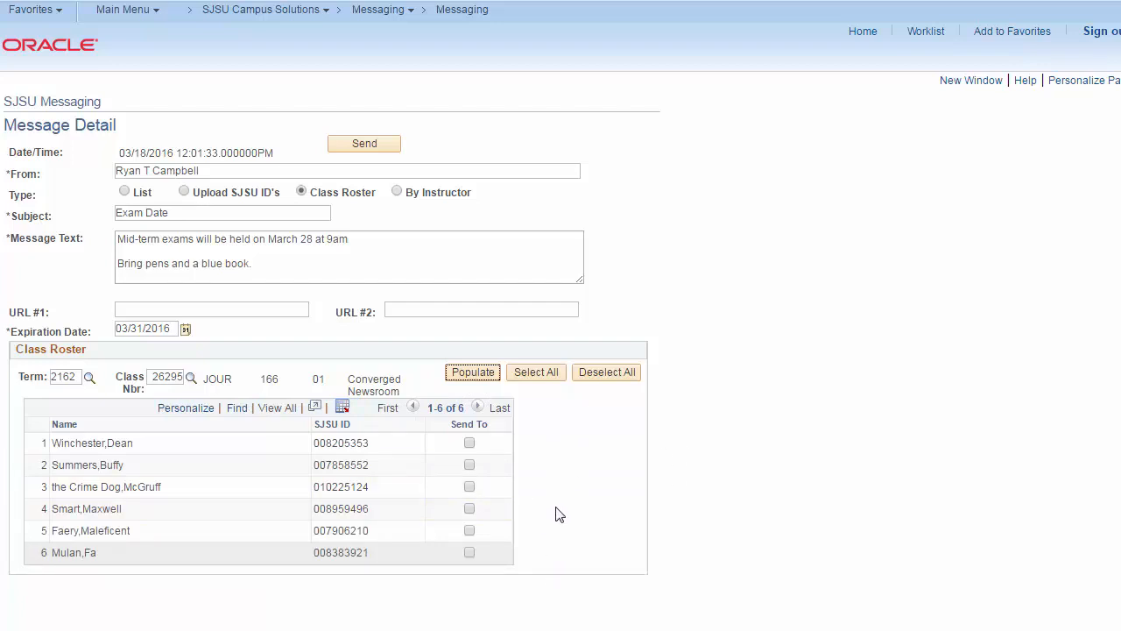
# Mark the students in roster rows 1, 2, 3 and 5 as recipients, and deselect all of them
pyautogui.click(470, 443)
pyautogui.click(470, 465)
pyautogui.click(469, 487)
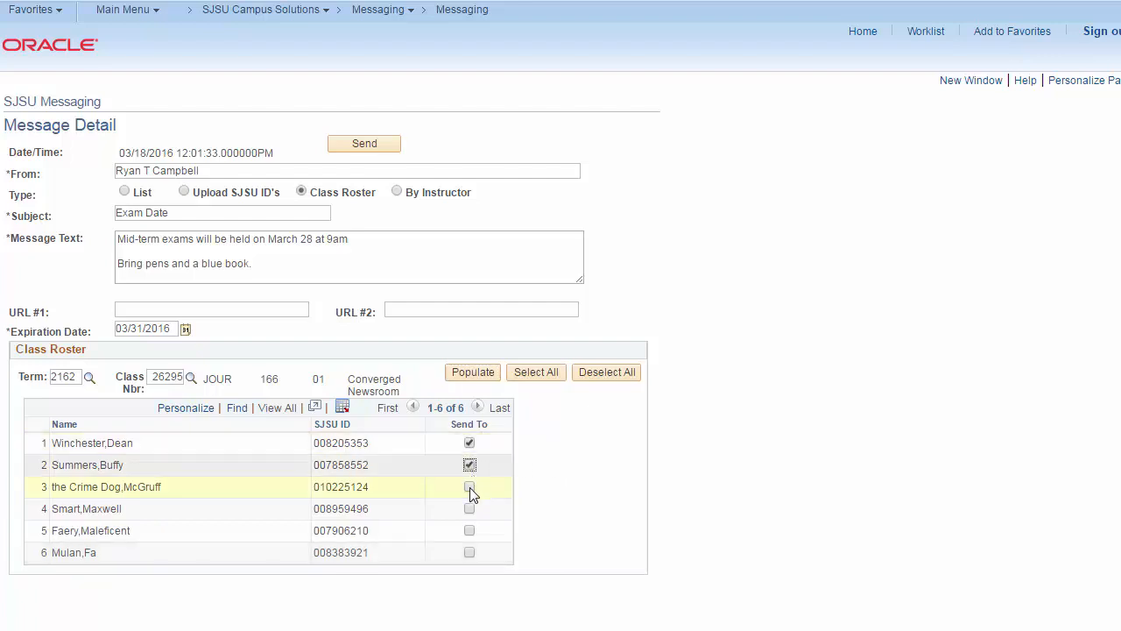
pyautogui.click(470, 531)
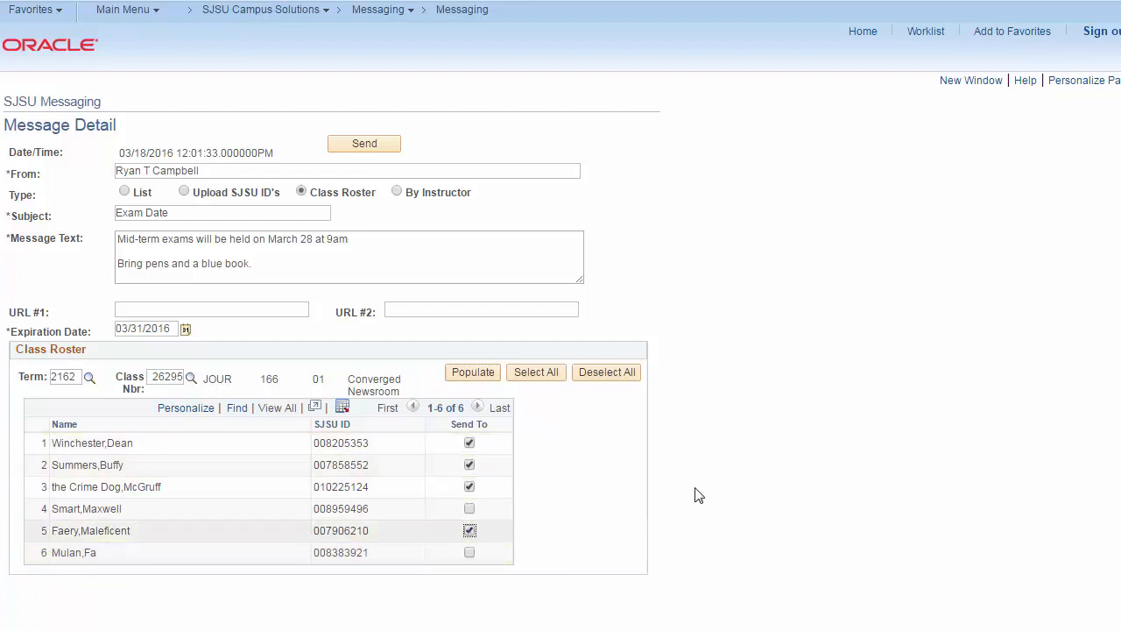
pyautogui.click(604, 376)
# Select every student on the roster as a recipient except those in rows 2 and 5
pyautogui.click(539, 377)
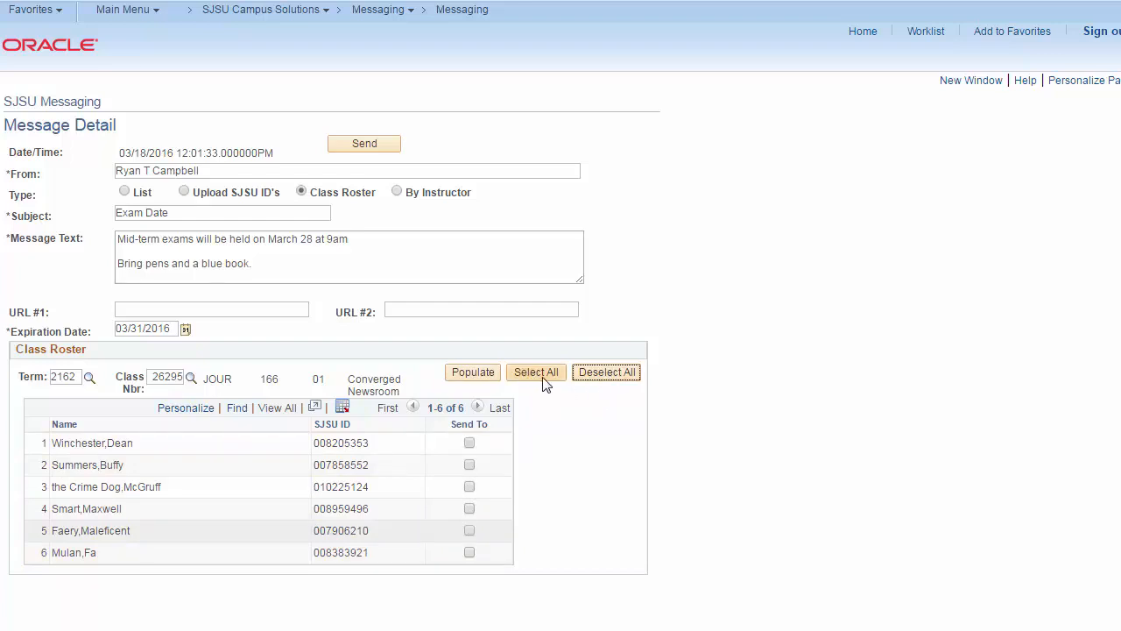
pyautogui.click(469, 530)
pyautogui.click(469, 465)
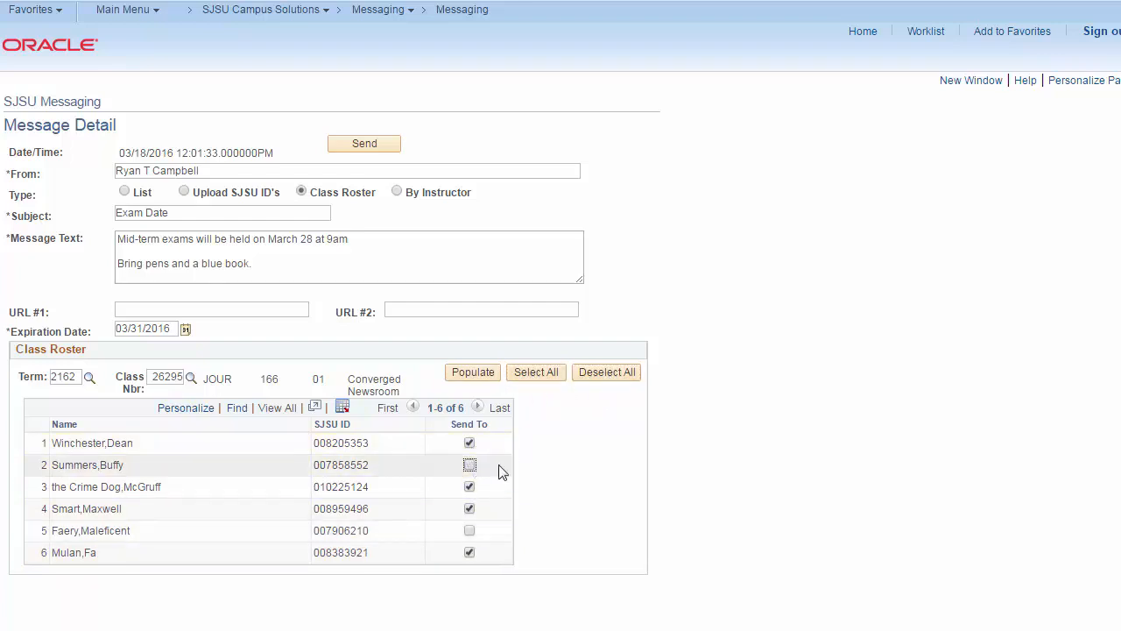
# Send the "Exam Date" message to the selected students and return to the message search
pyautogui.click(364, 149)
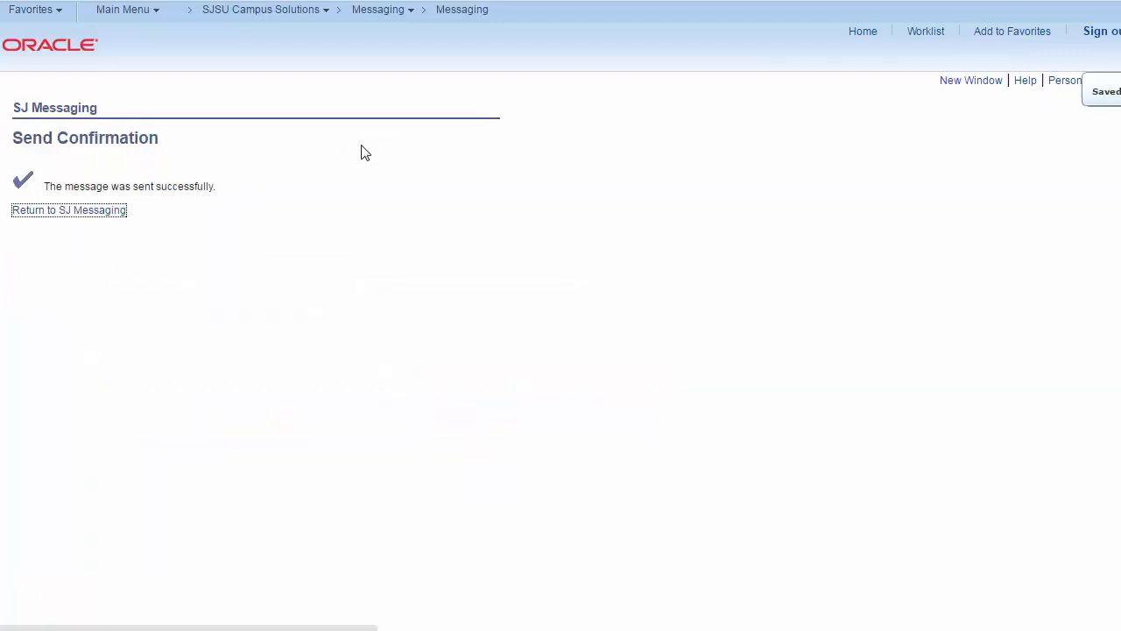
pyautogui.click(53, 212)
pyautogui.click(77, 312)
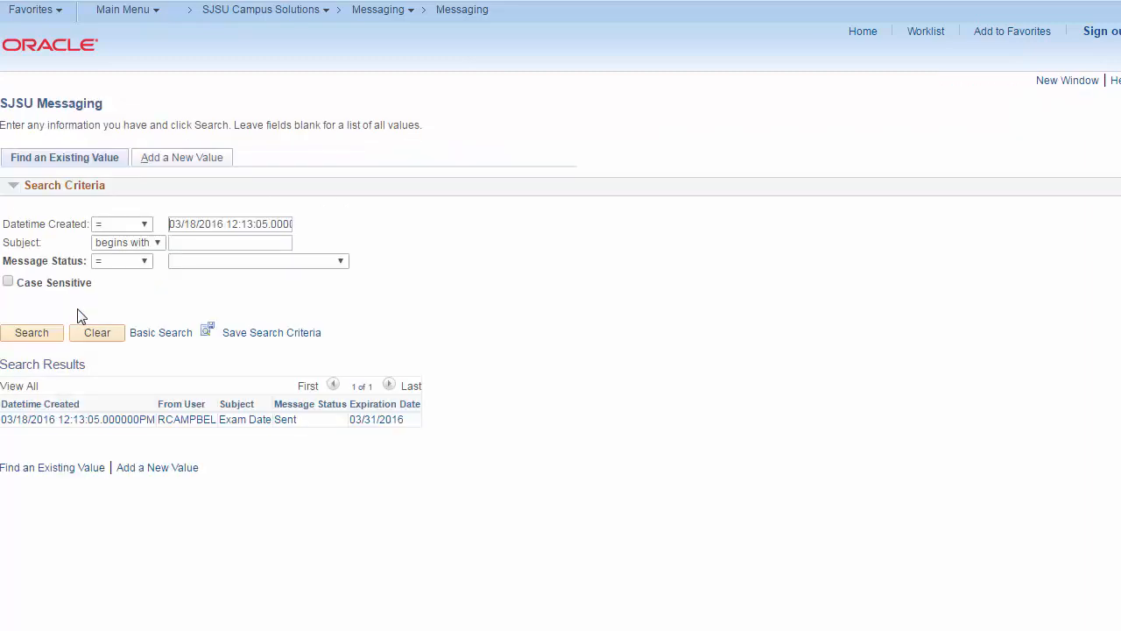
# Add a further message without a Datetime Created value and set its type to Upload SJSU ID's
pyautogui.click(197, 164)
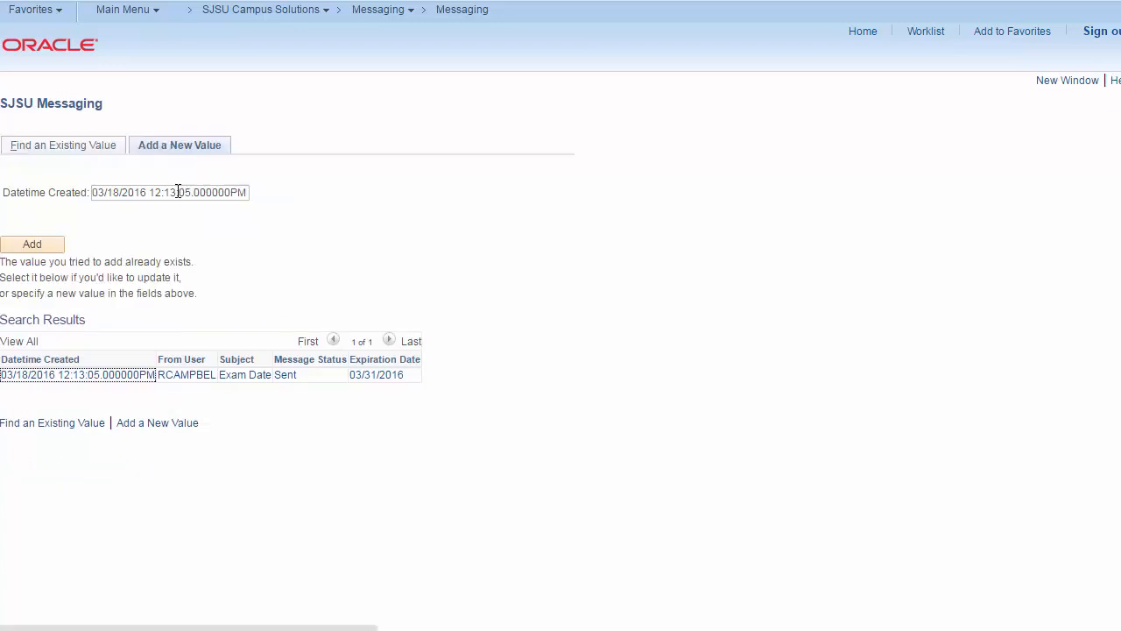
pyautogui.tripleClick(178, 189)
pyautogui.press('Delete')
pyautogui.click(51, 247)
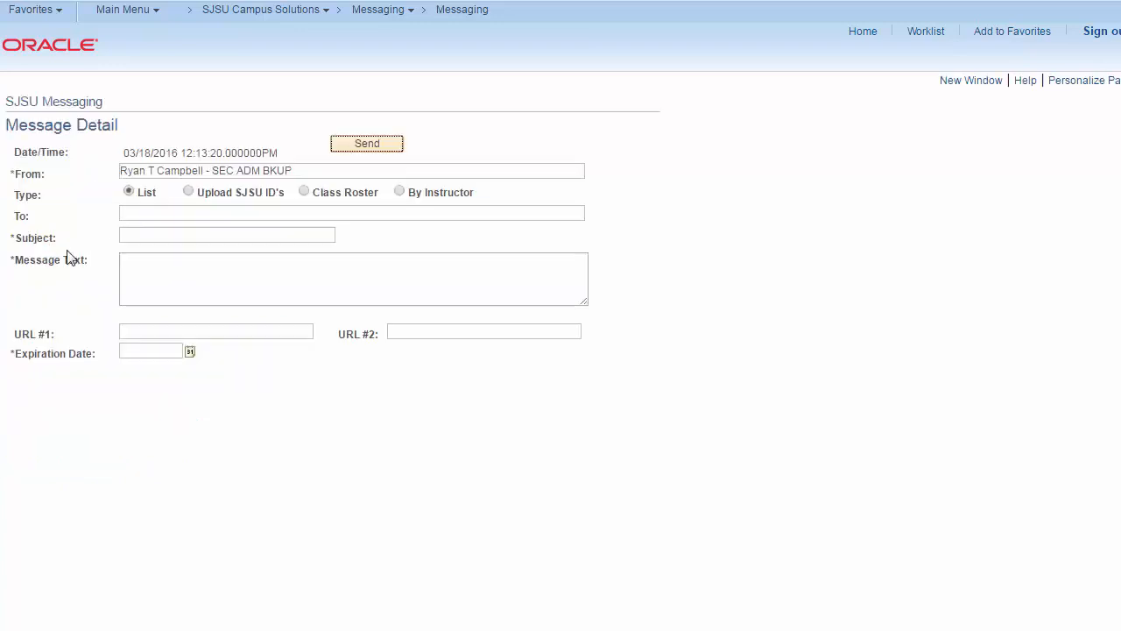
pyautogui.click(189, 192)
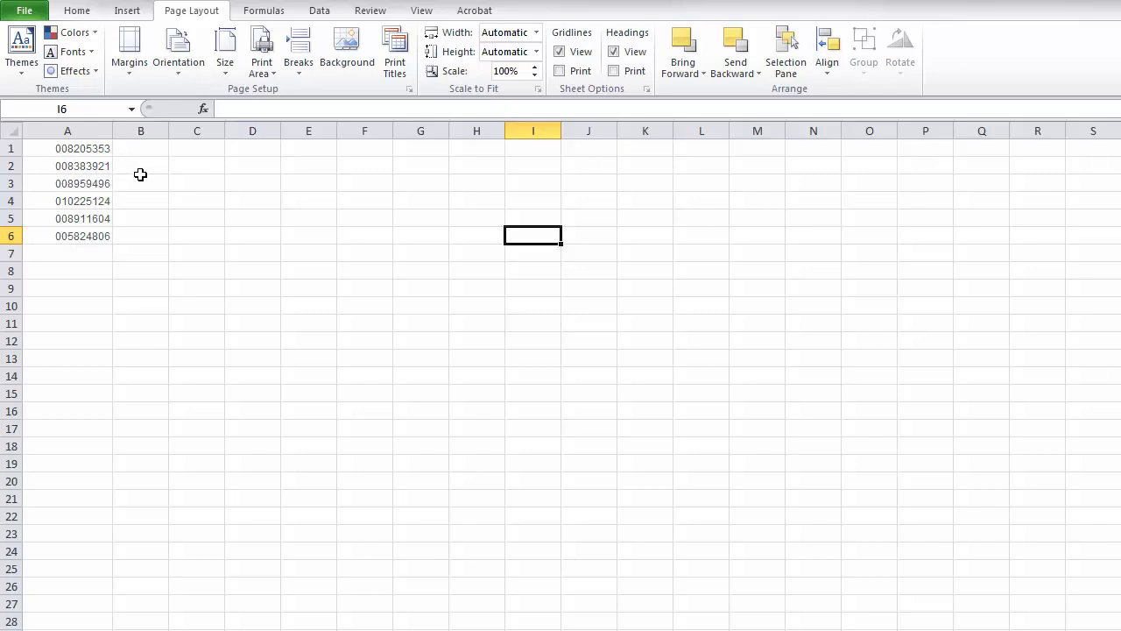
# Format column A of the ID spreadsheet with the custom number format 000000000
pyautogui.click(77, 129)
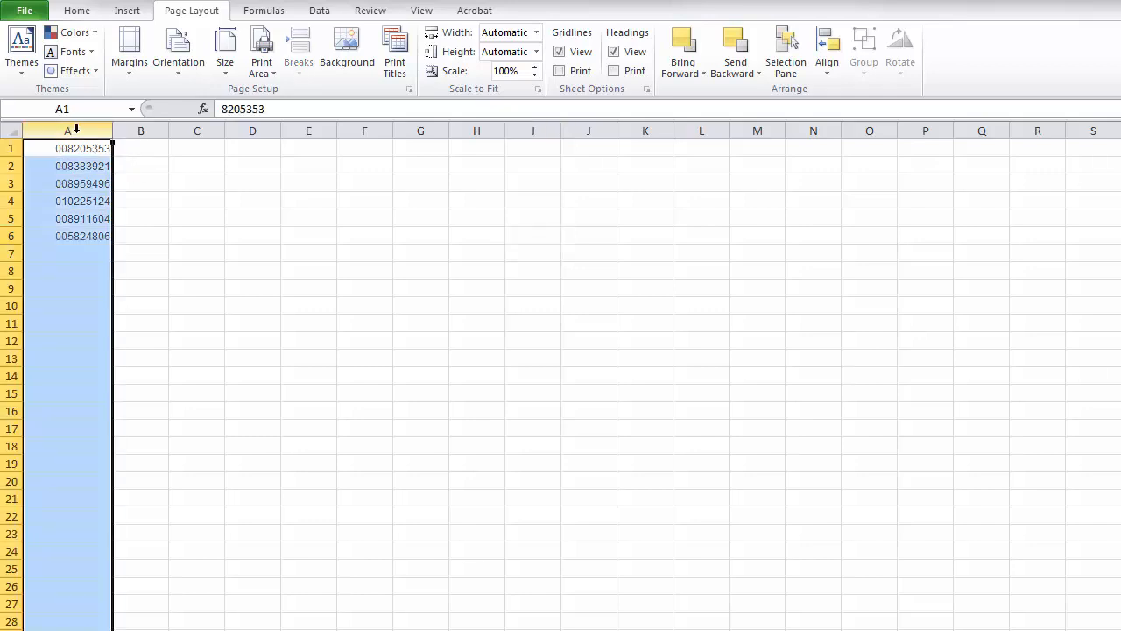
pyautogui.rightClick(76, 130)
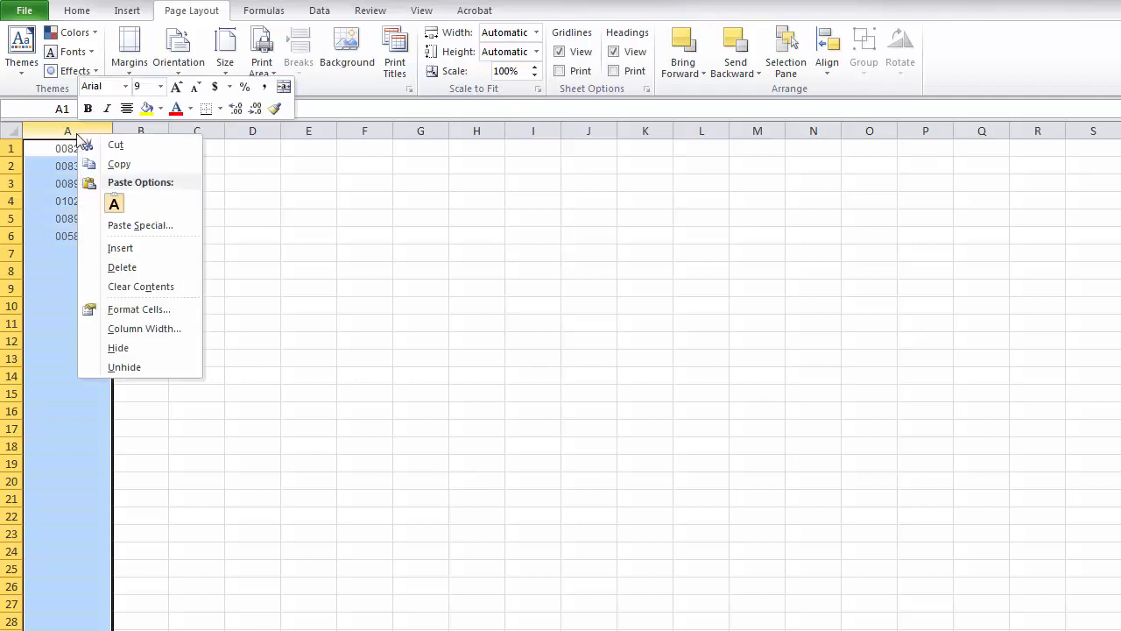
pyautogui.click(140, 309)
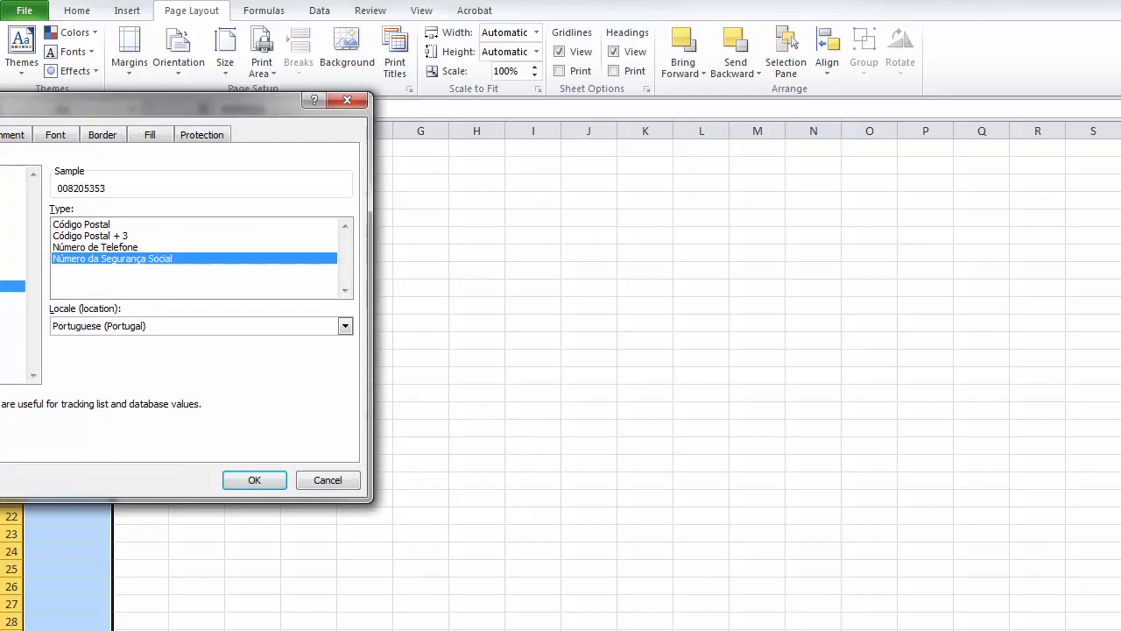
pyautogui.click(12, 298)
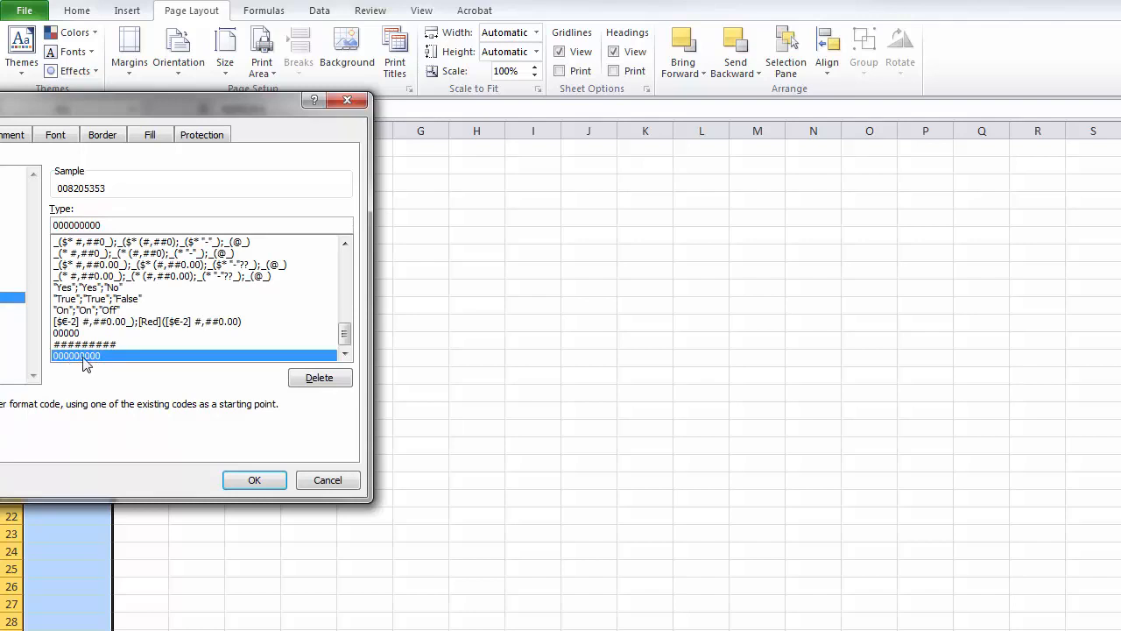
pyautogui.click(255, 481)
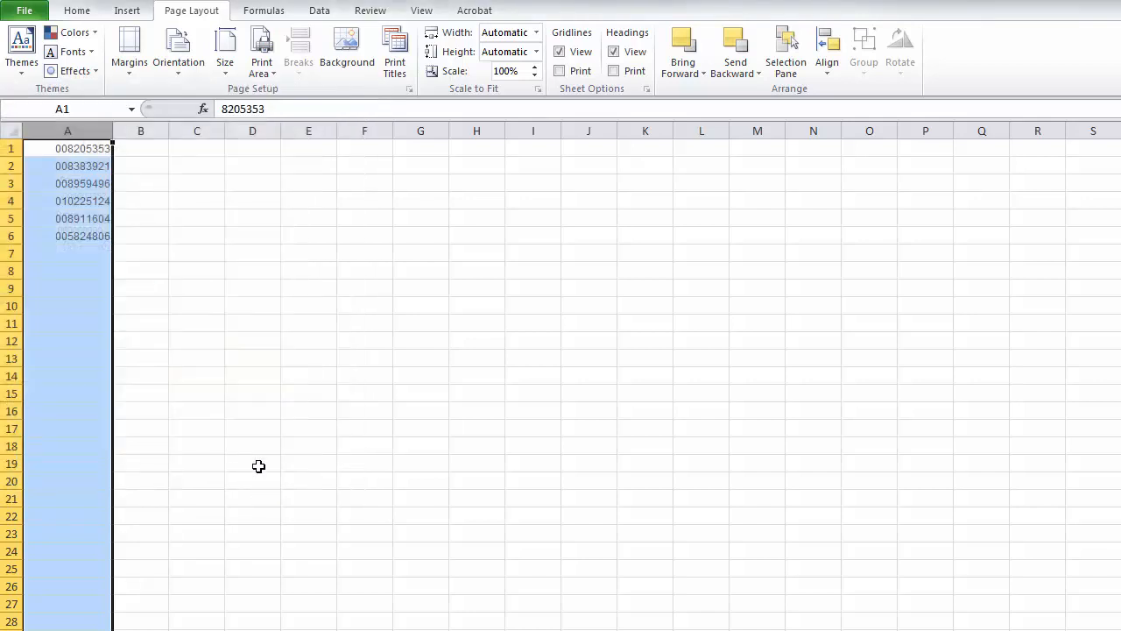
pyautogui.click(293, 287)
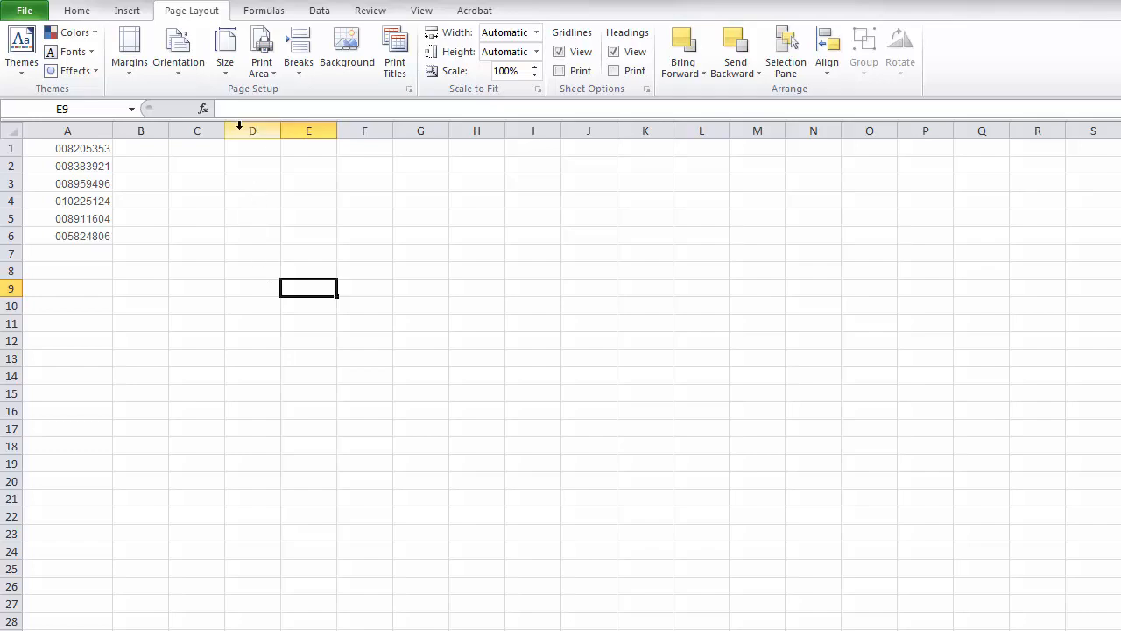
# Start saving the workbook under the name Messaging Test File with the file type Text (MS-DOS)
pyautogui.click(24, 12)
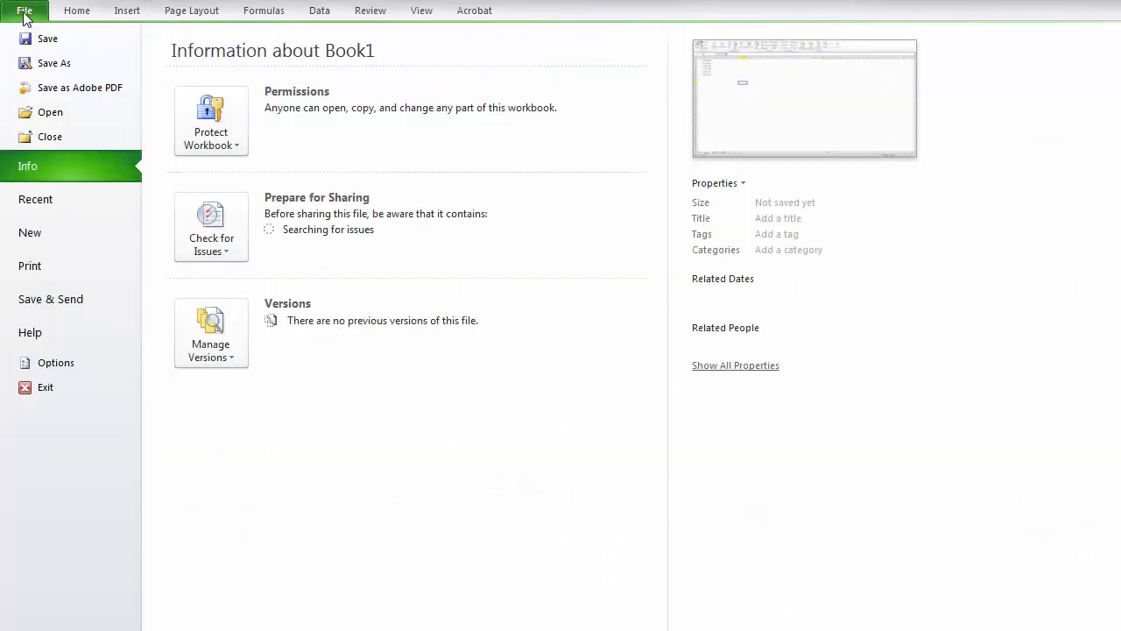
pyautogui.press('Escape')
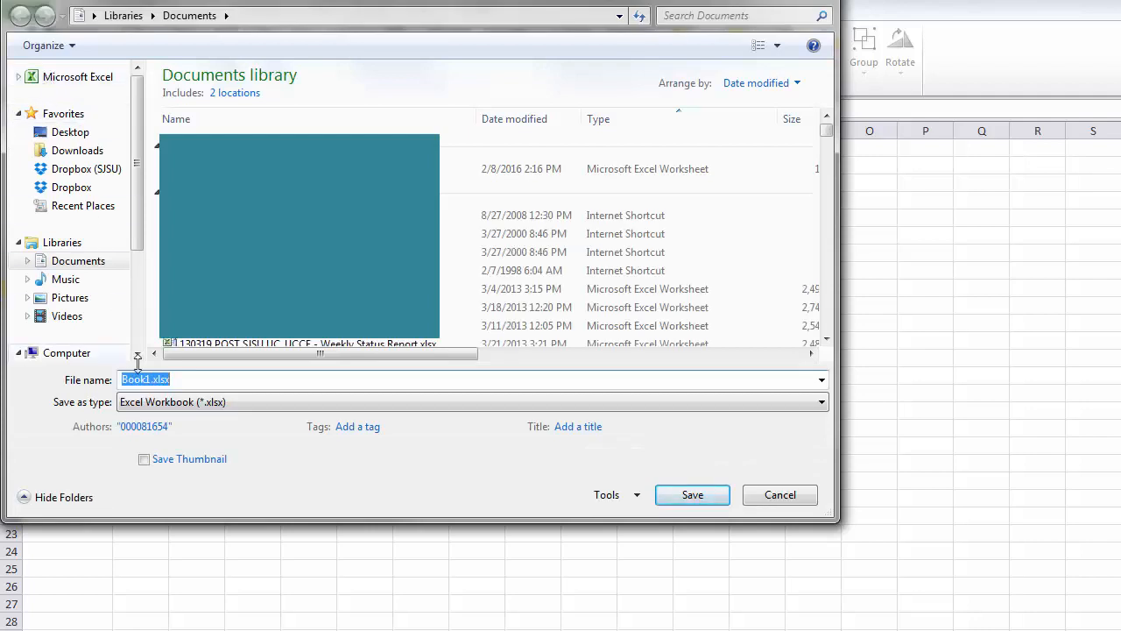
pyautogui.click(159, 380)
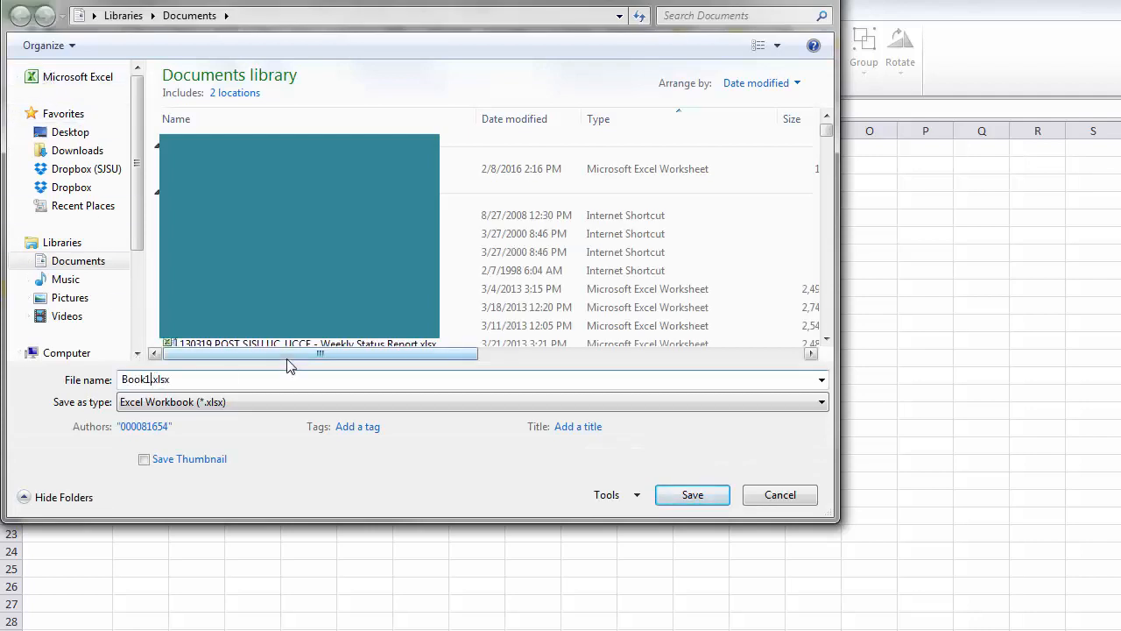
pyautogui.hotkey('shift', 'Home')
pyautogui.write('Messaging Test File')
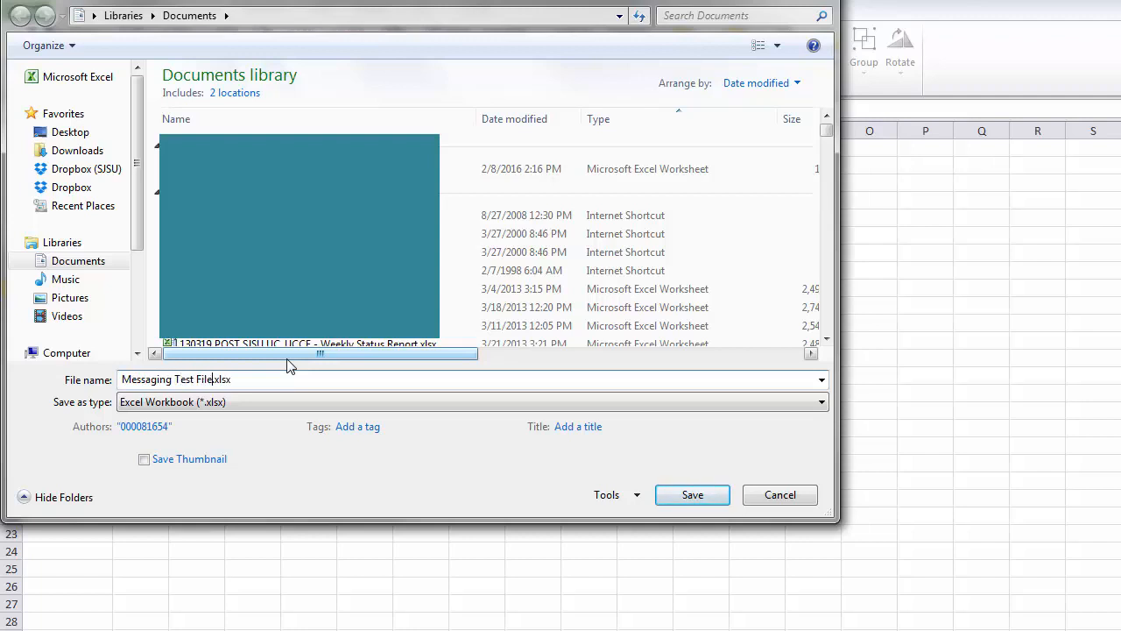
pyautogui.click(477, 401)
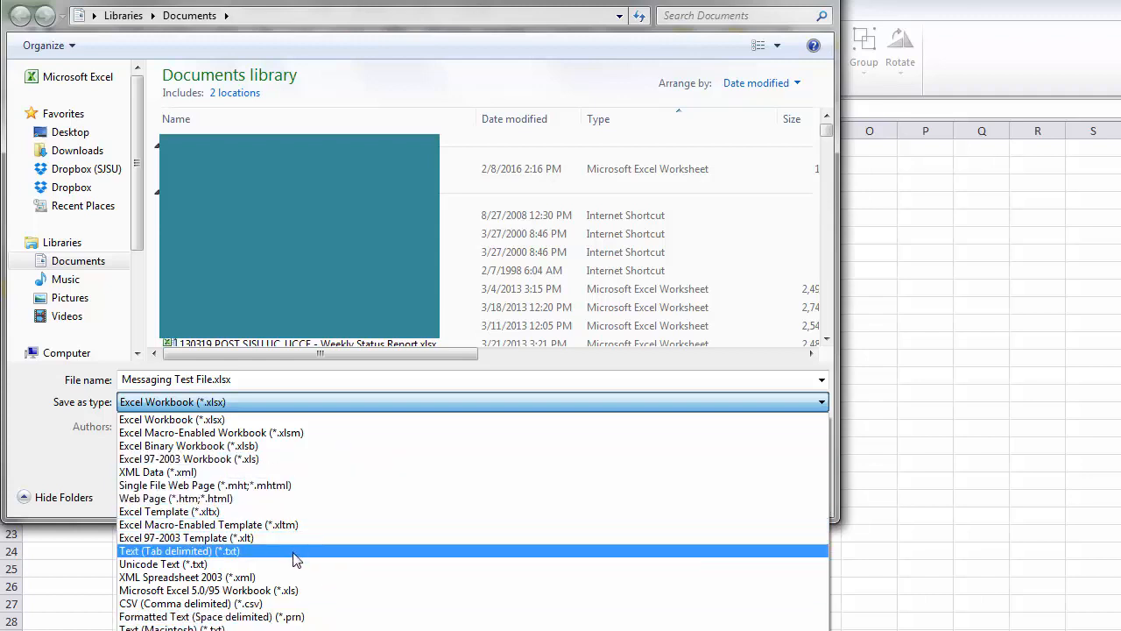
pyautogui.click(289, 630)
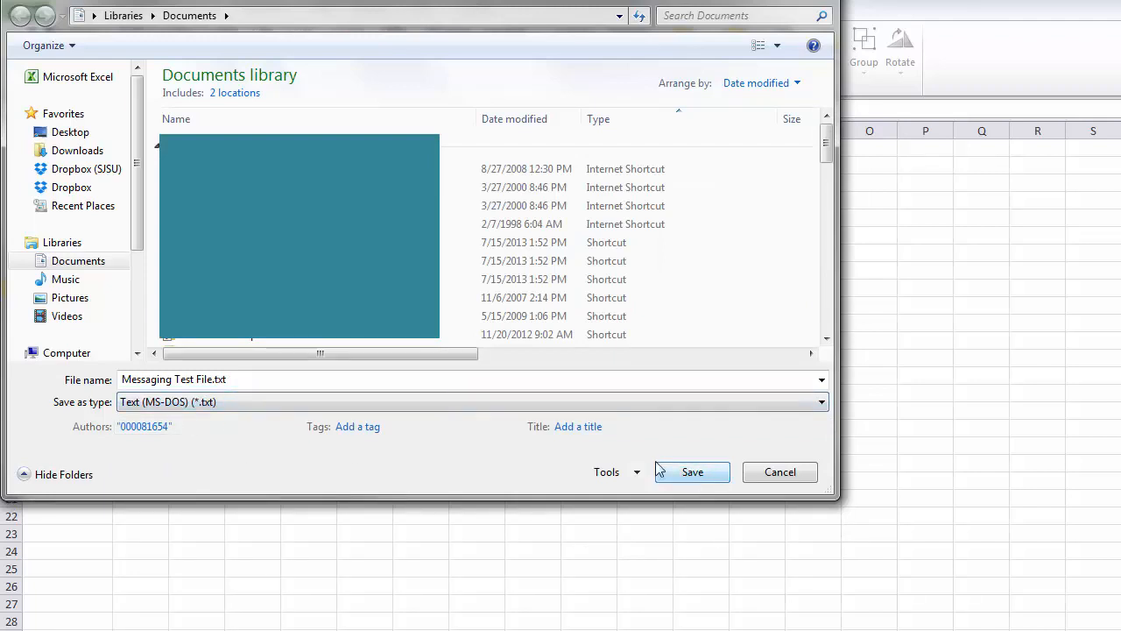
# Save only the active sheet to the Desktop in the text format, and close the workbook without saving further changes
pyautogui.click(66, 136)
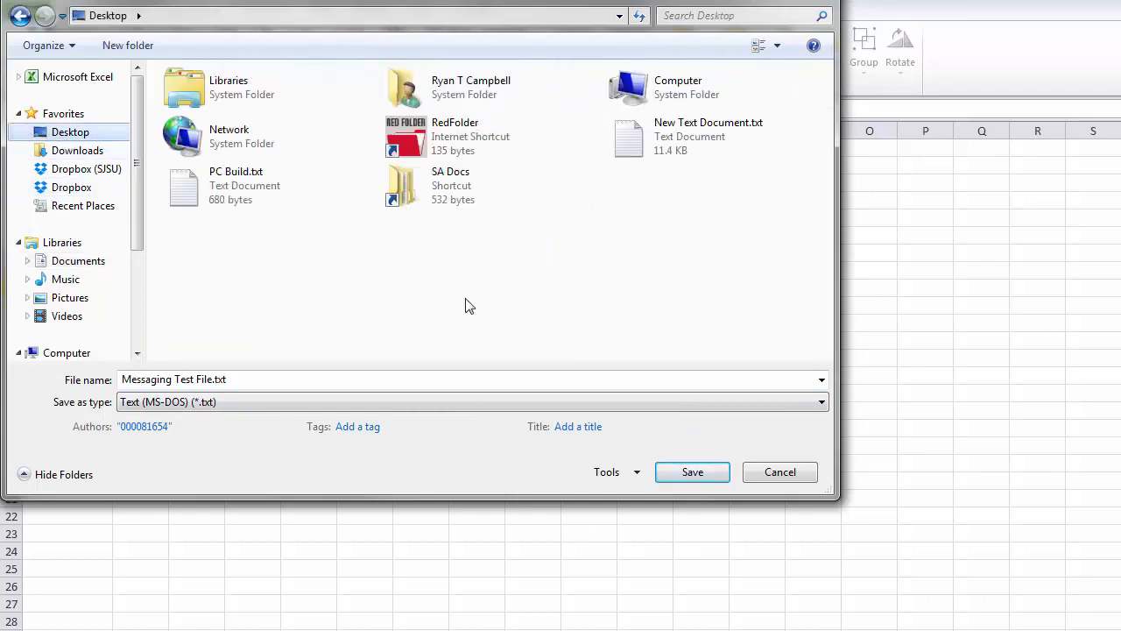
pyautogui.click(689, 472)
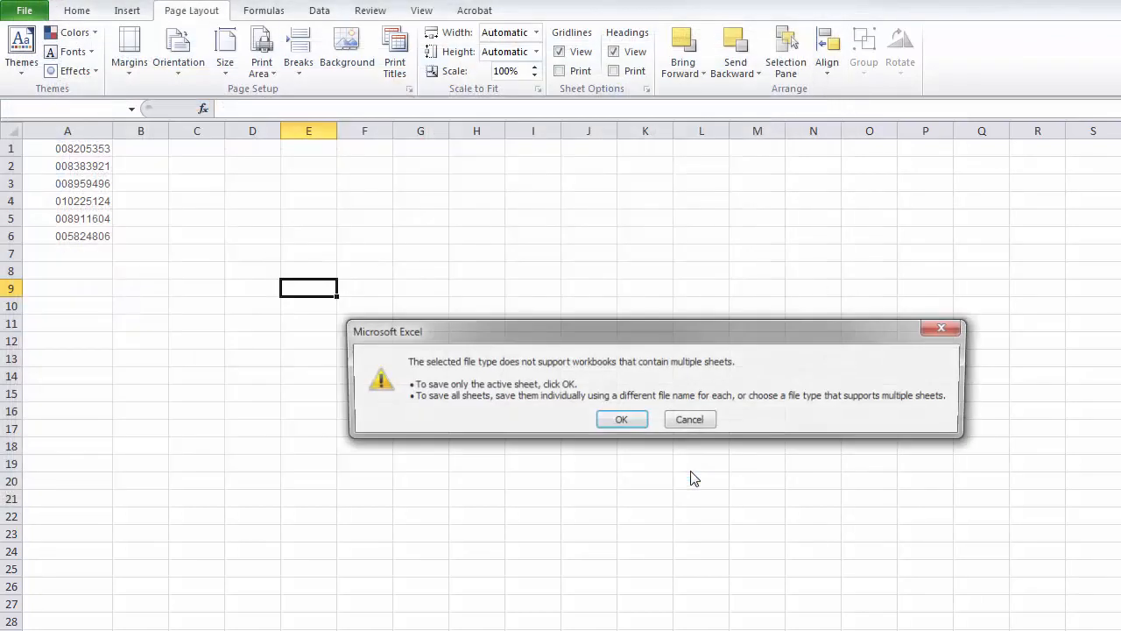
pyautogui.click(629, 425)
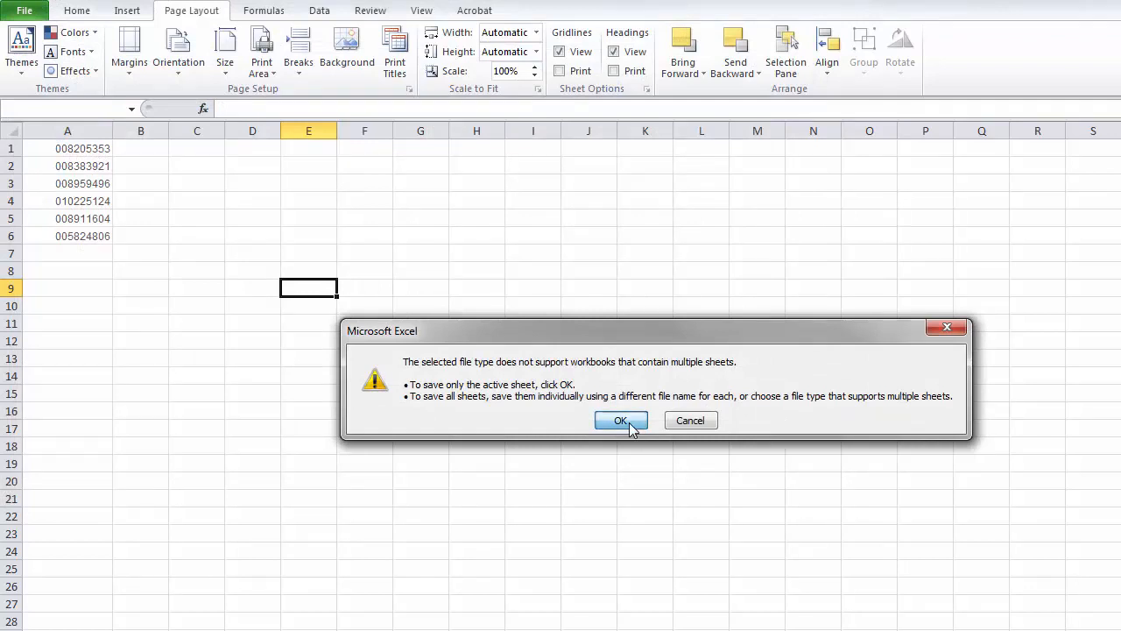
pyautogui.click(585, 426)
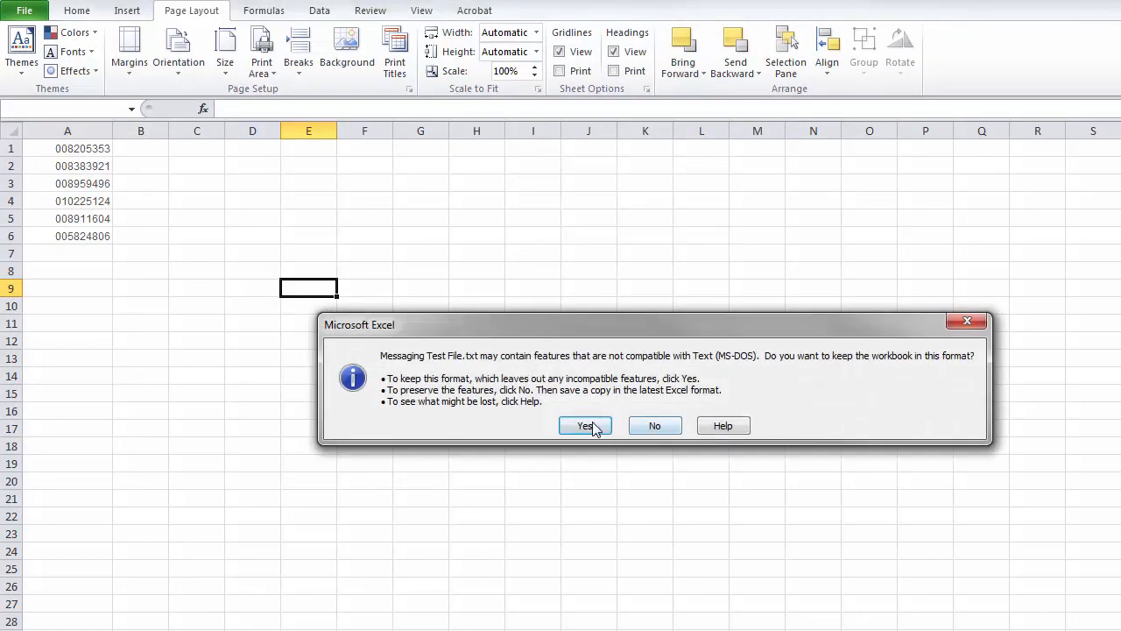
pyautogui.hotkey('ctrl', 'w')
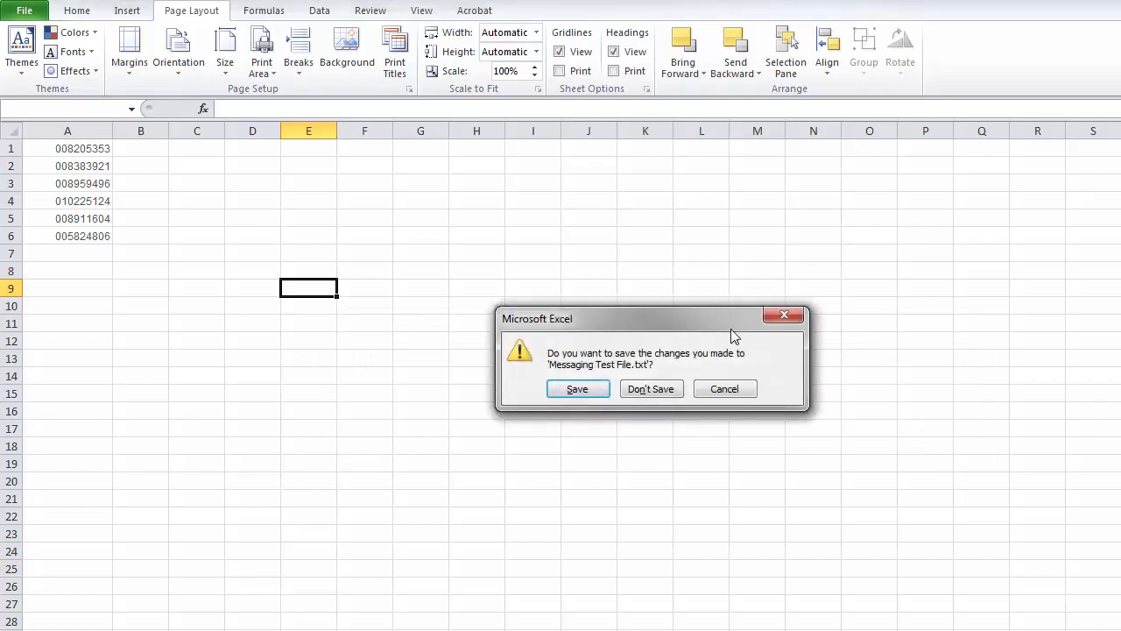
pyautogui.click(669, 392)
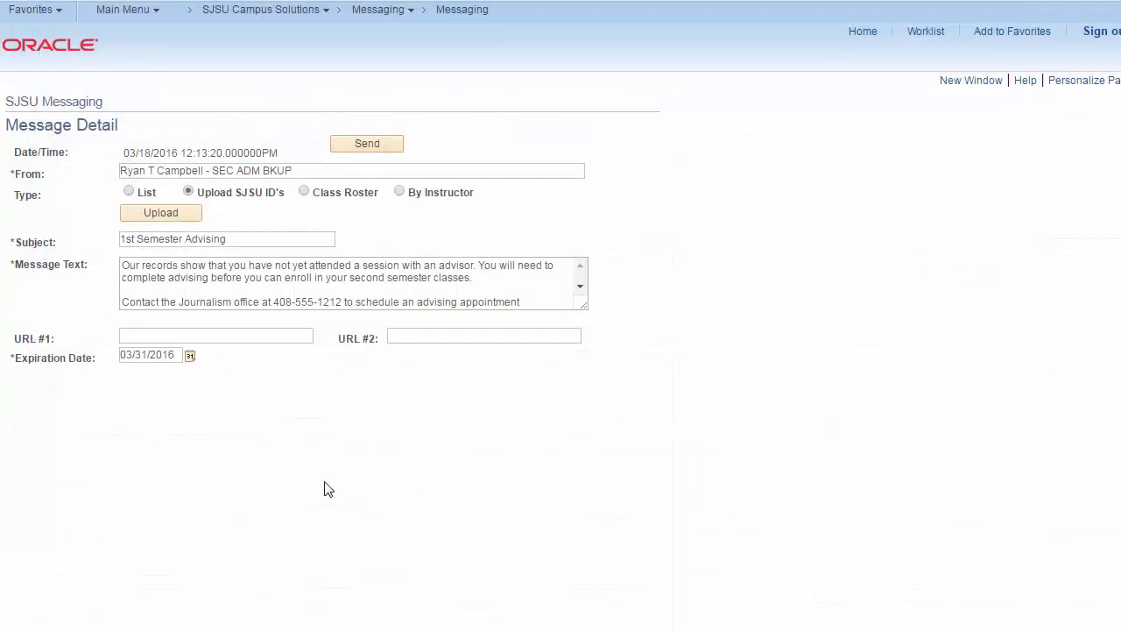
# Upload Messaging Test File.txt from the Desktop as the recipient list of the "1st Semester Advising" message
pyautogui.click(172, 222)
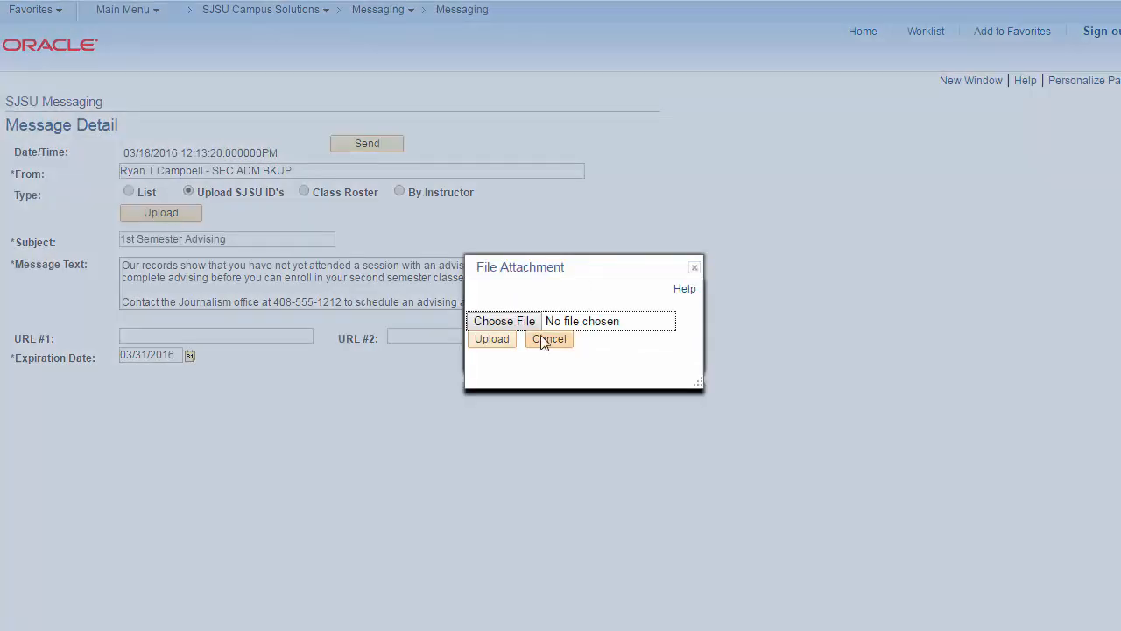
pyautogui.click(522, 323)
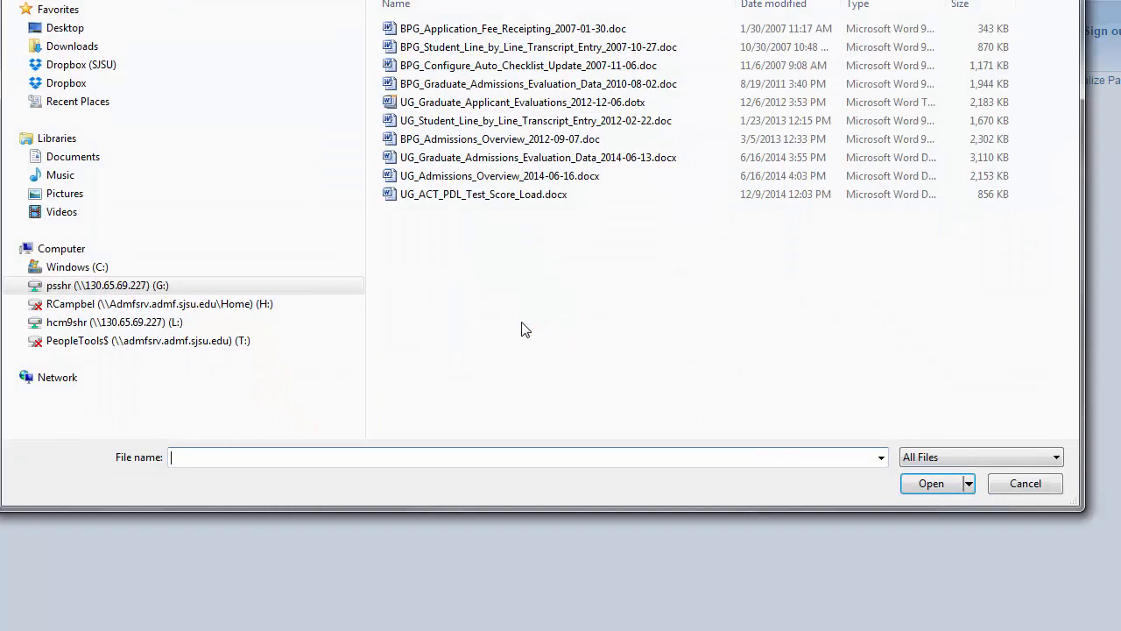
pyautogui.click(70, 29)
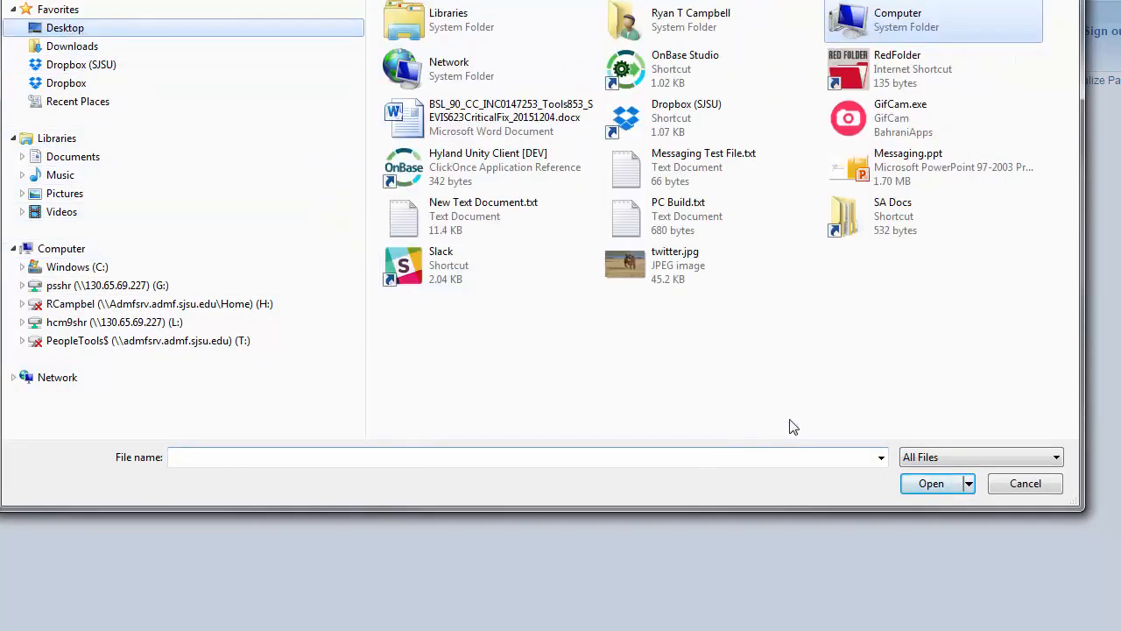
pyautogui.click(702, 164)
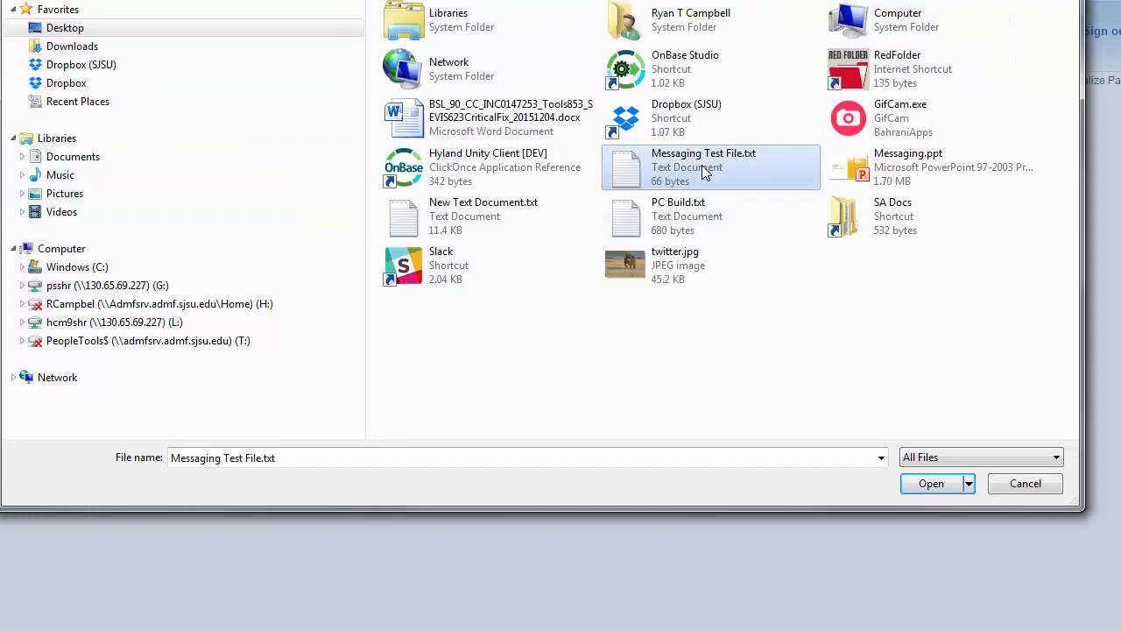
pyautogui.click(929, 487)
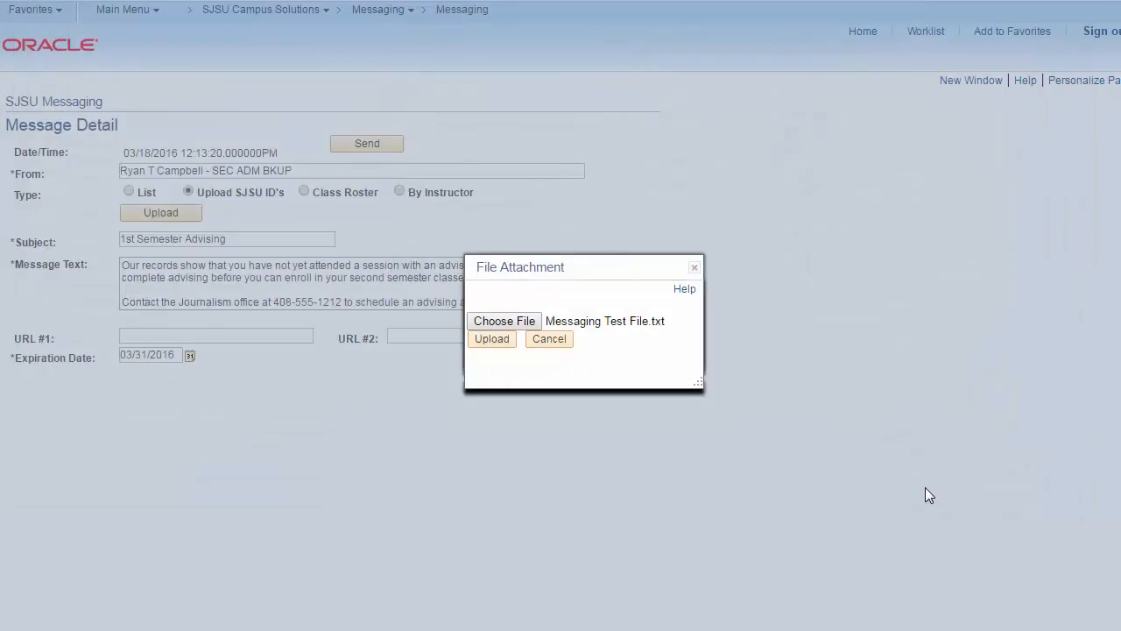
pyautogui.click(487, 341)
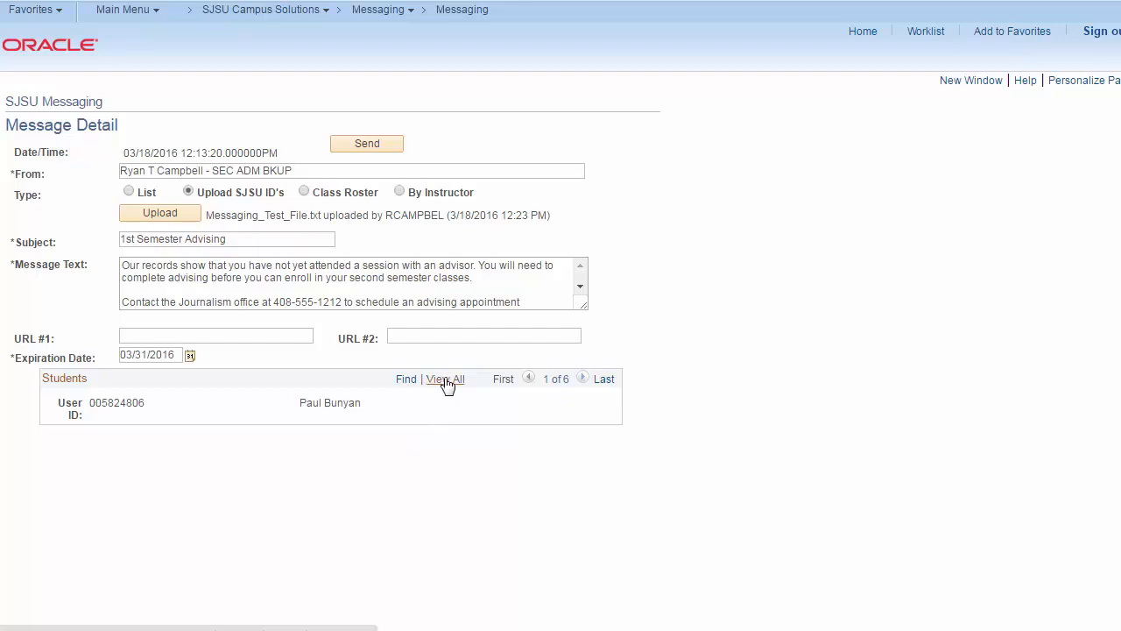
# Search the uploaded Students list for a recipient by first name
pyautogui.click(407, 382)
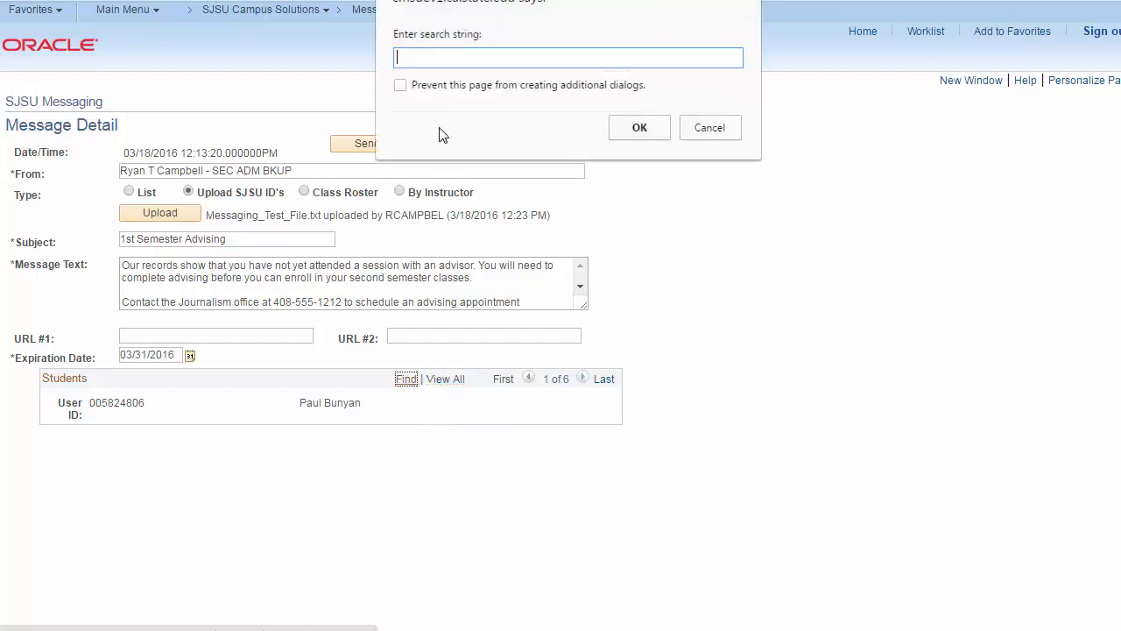
pyautogui.write('Selina')
pyautogui.click(653, 129)
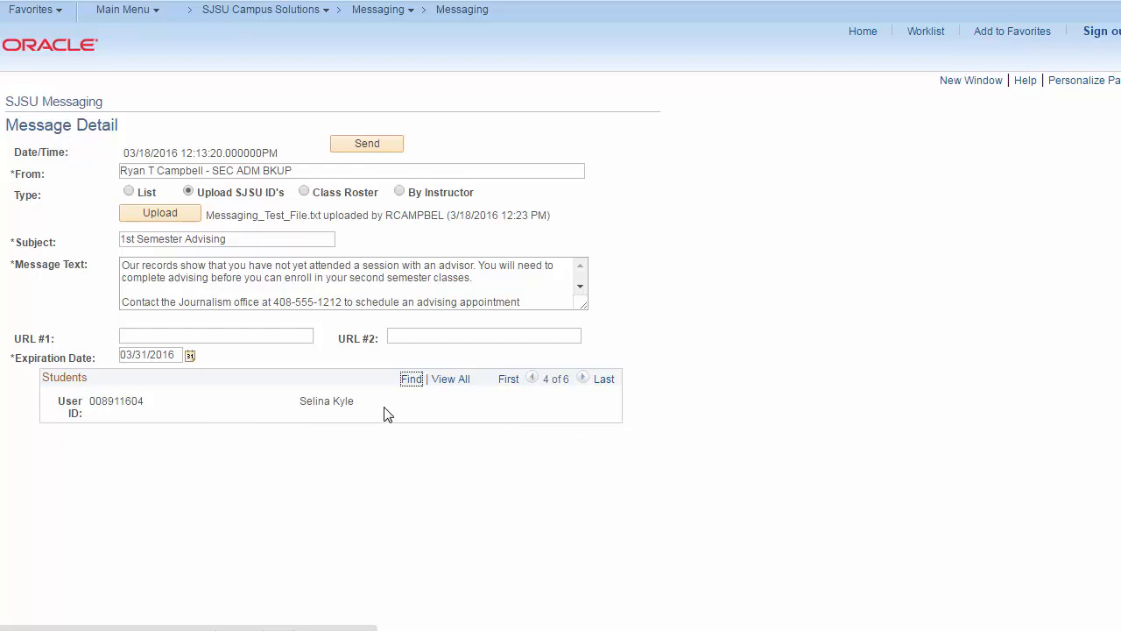
# Send the "1st Semester Advising" message to the uploaded students and return to SJ Messaging
pyautogui.click(391, 147)
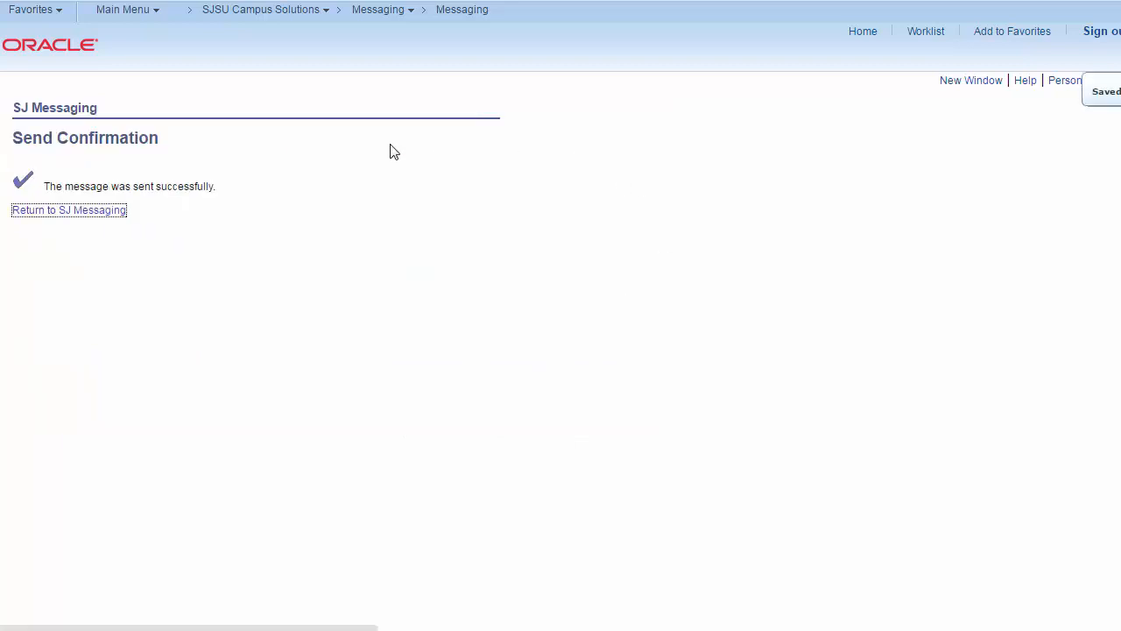
pyautogui.click(55, 214)
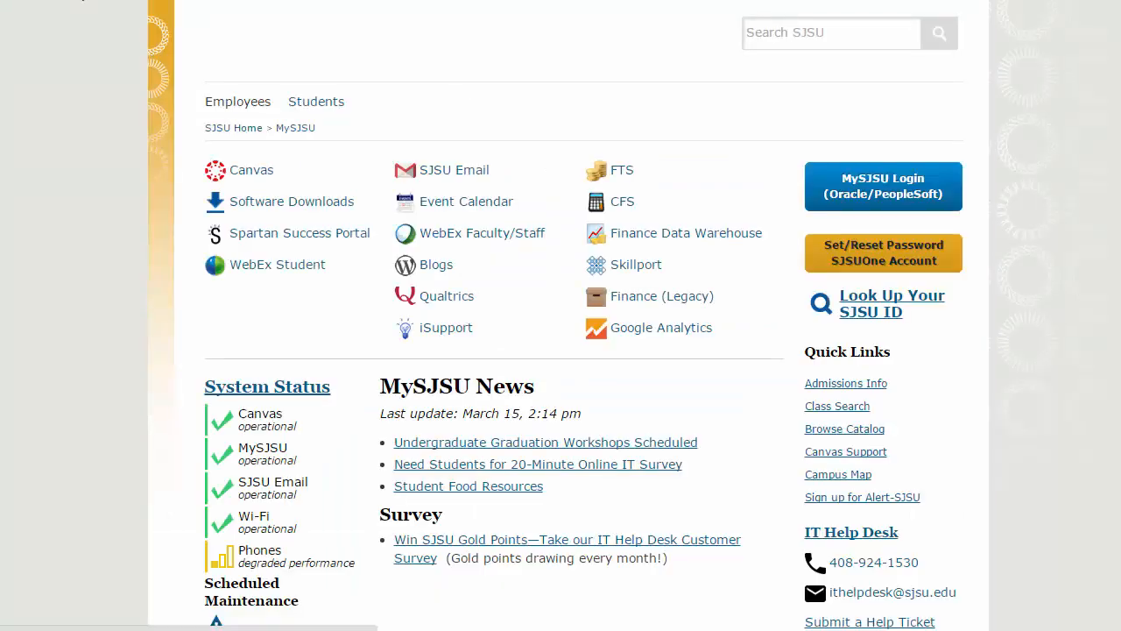
# Open the Messaging Usage Guidelines and Form PDF from the MySJSU employee forms and review both pages down to the Agreement section
pyautogui.moveTo(233, 106)
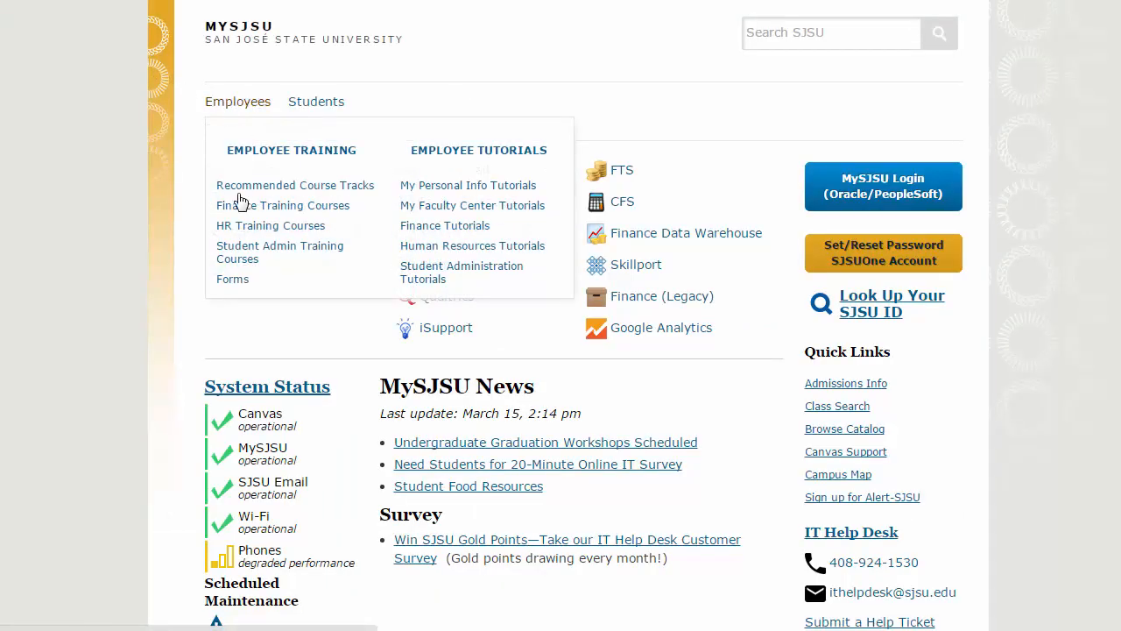
pyautogui.click(233, 280)
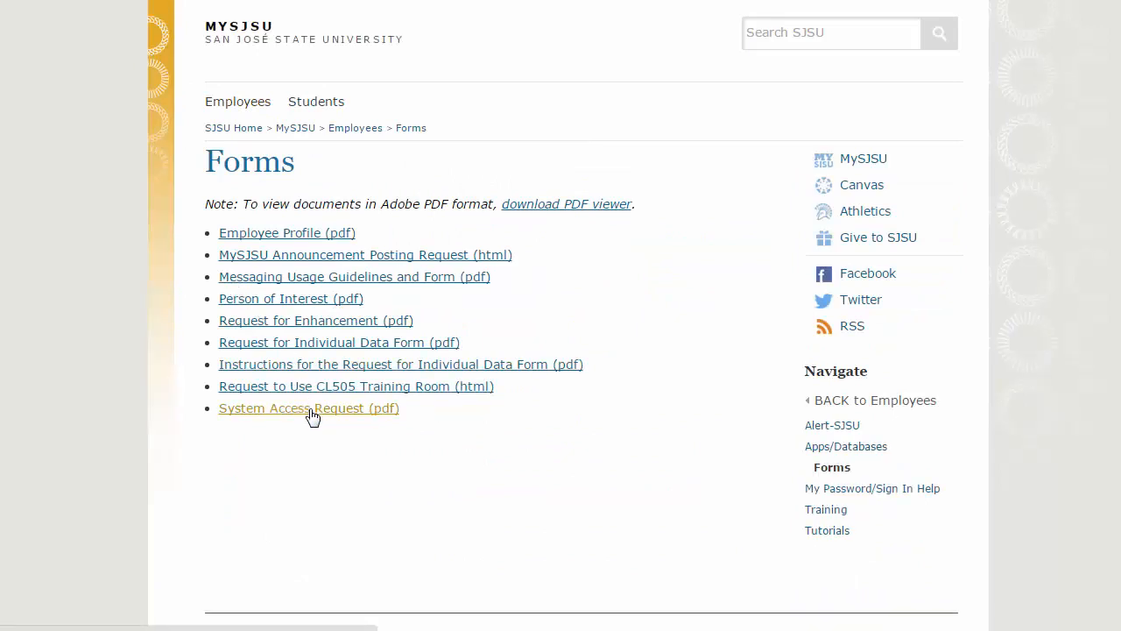
pyautogui.click(383, 284)
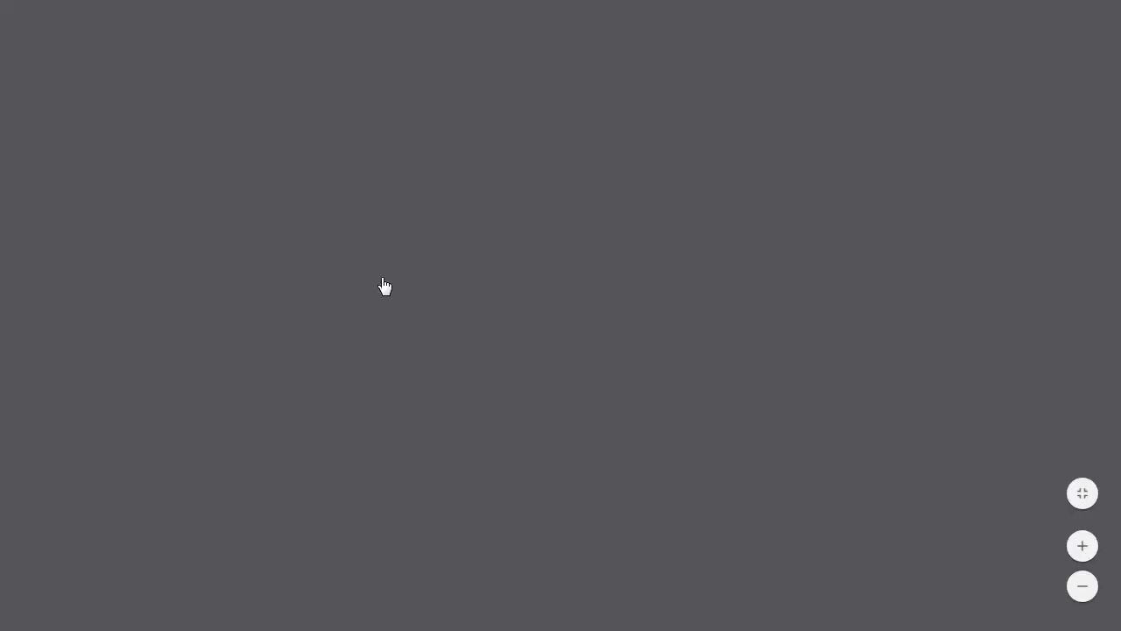
pyautogui.scroll(-4, 828, 224)
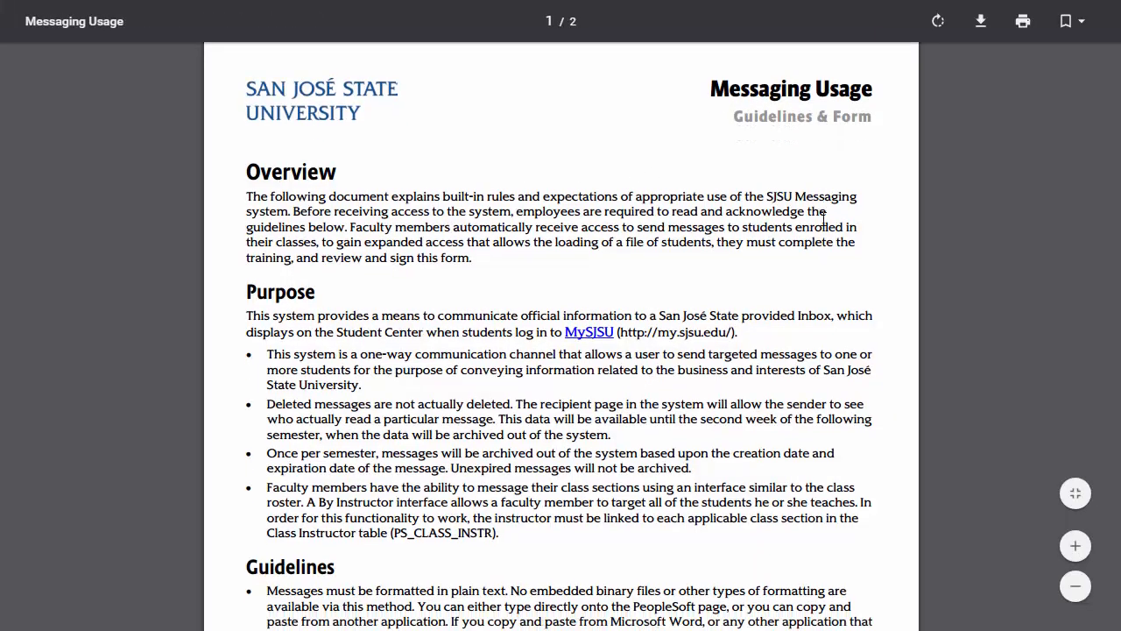
pyautogui.scroll(-12, 823, 226)
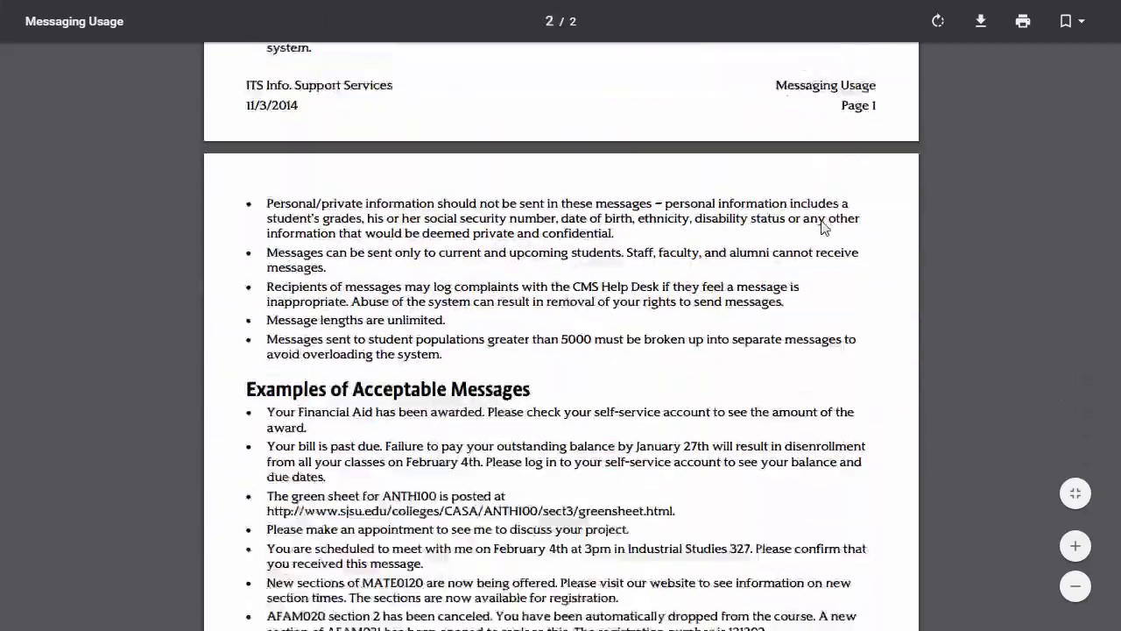
pyautogui.scroll(-2, 824, 226)
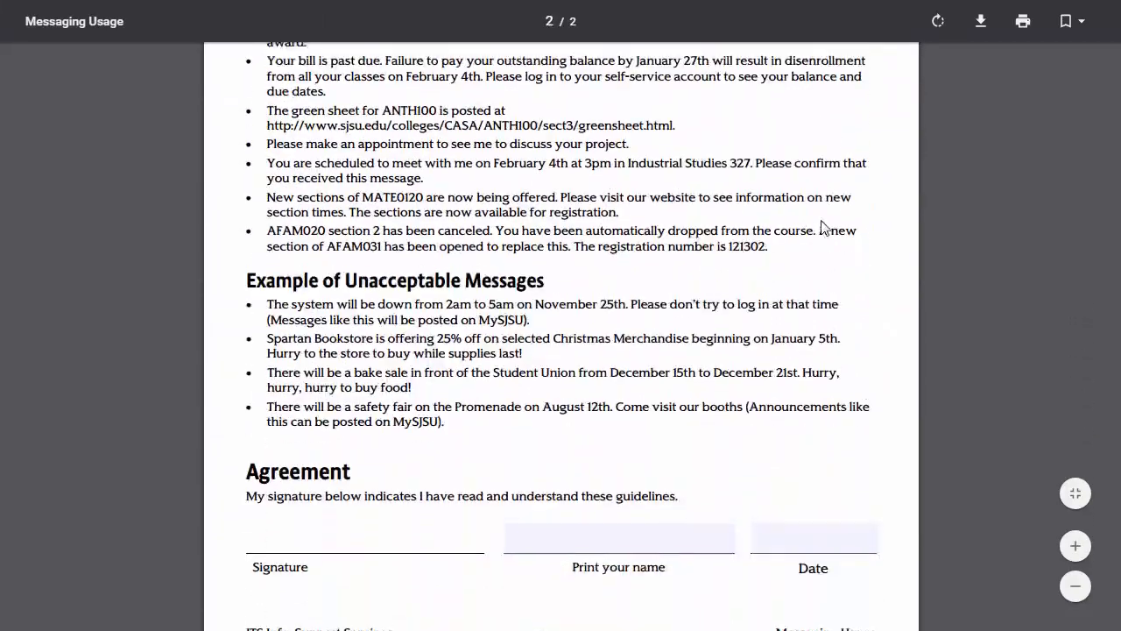
pyautogui.scroll(5, 824, 227)
pyautogui.scroll(10, 823, 227)
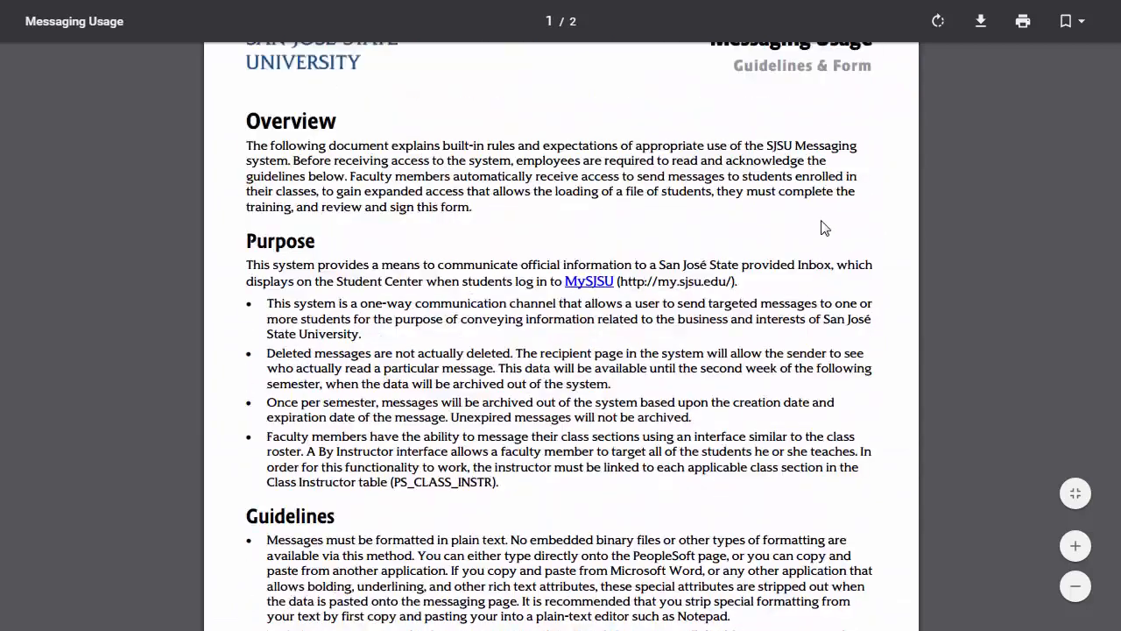
pyautogui.scroll(-20, 823, 226)
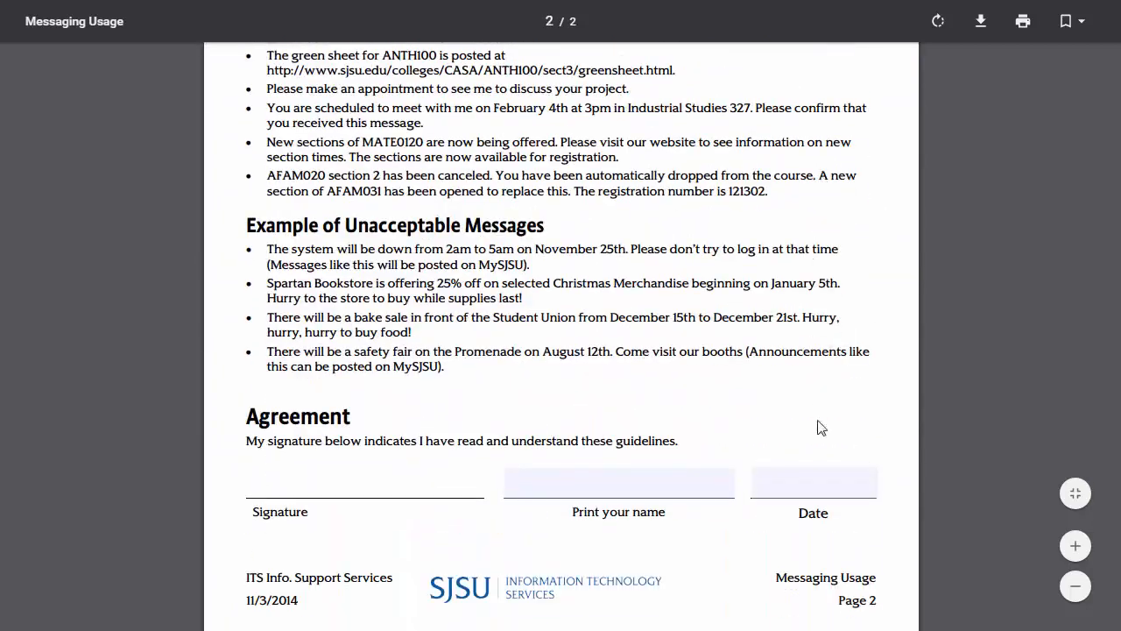